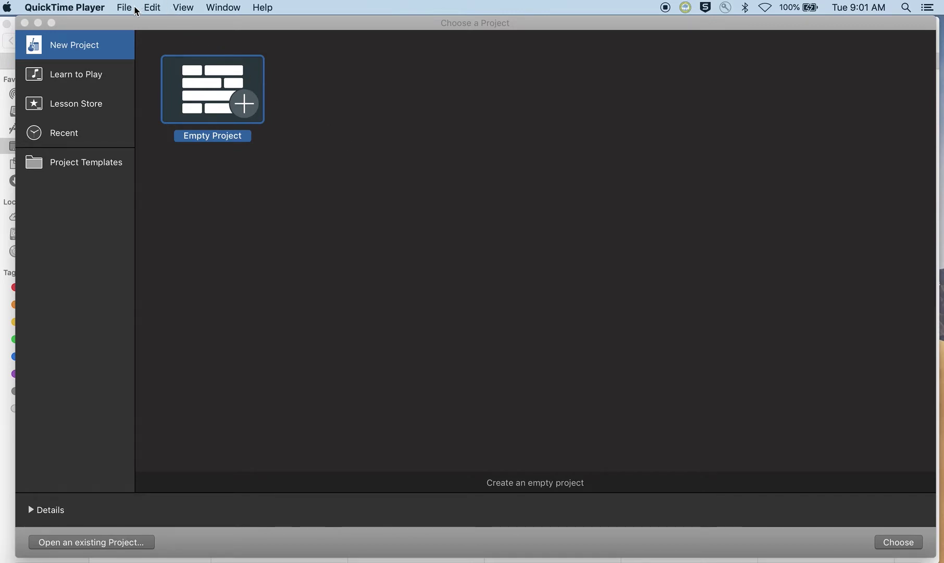
Step: Switch to GarageBand and look over the project templates, ending on the new project choices
click(94, 169)
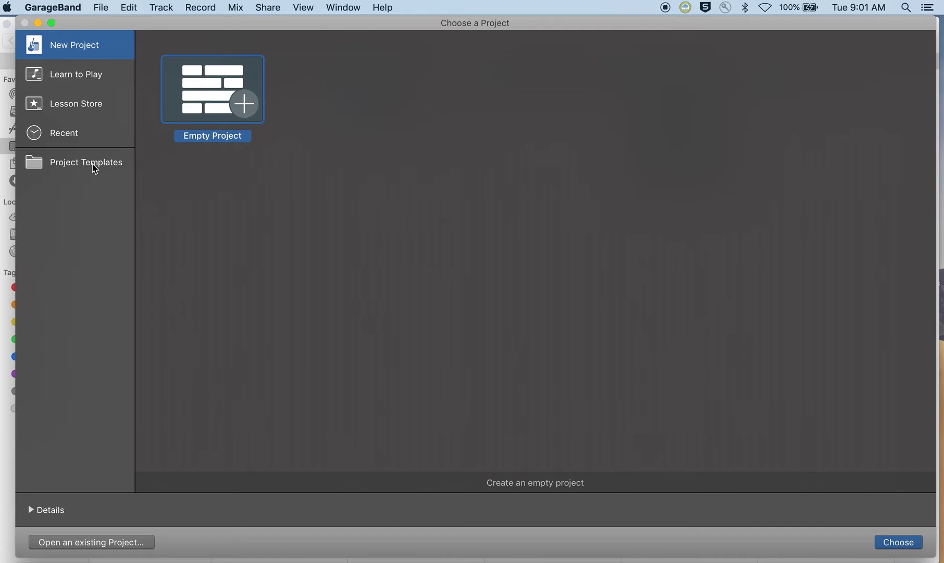
click(94, 168)
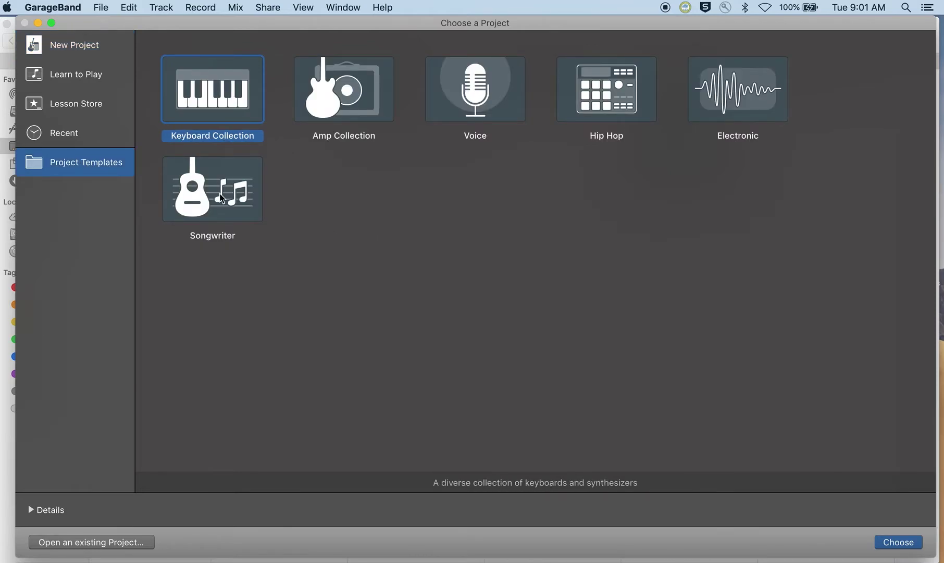
click(74, 52)
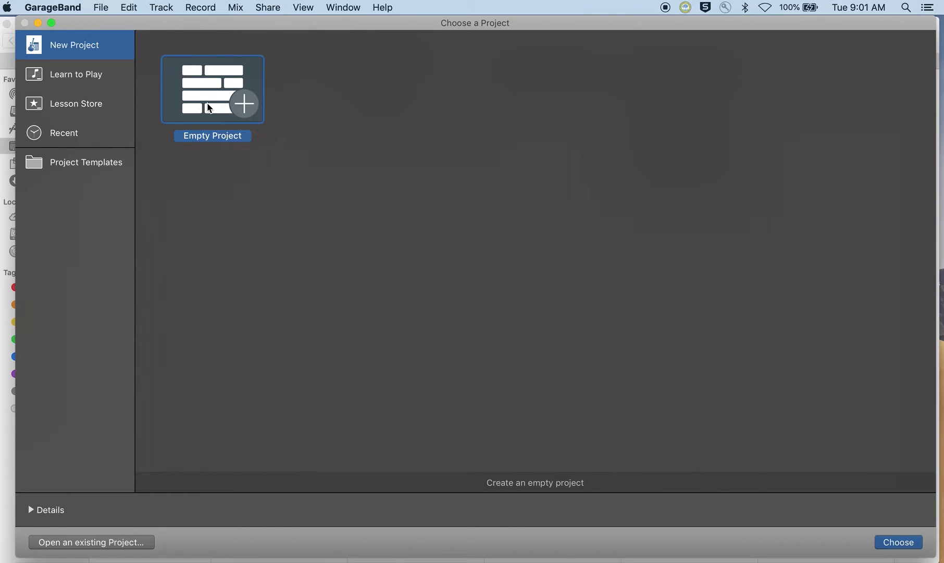
click(104, 6)
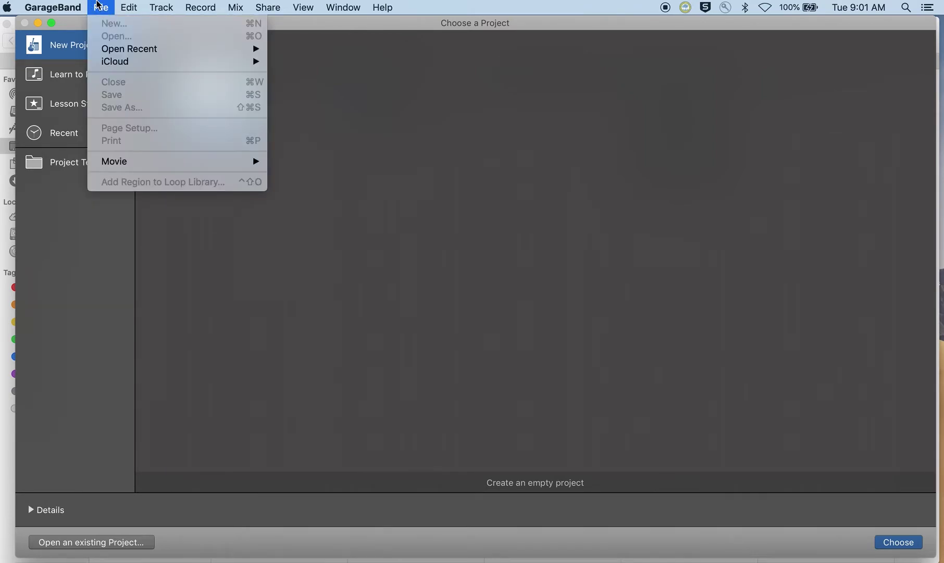
click(100, 6)
Step: Create an empty project with one audio track for recording through a microphone on Input 1
double_click(217, 100)
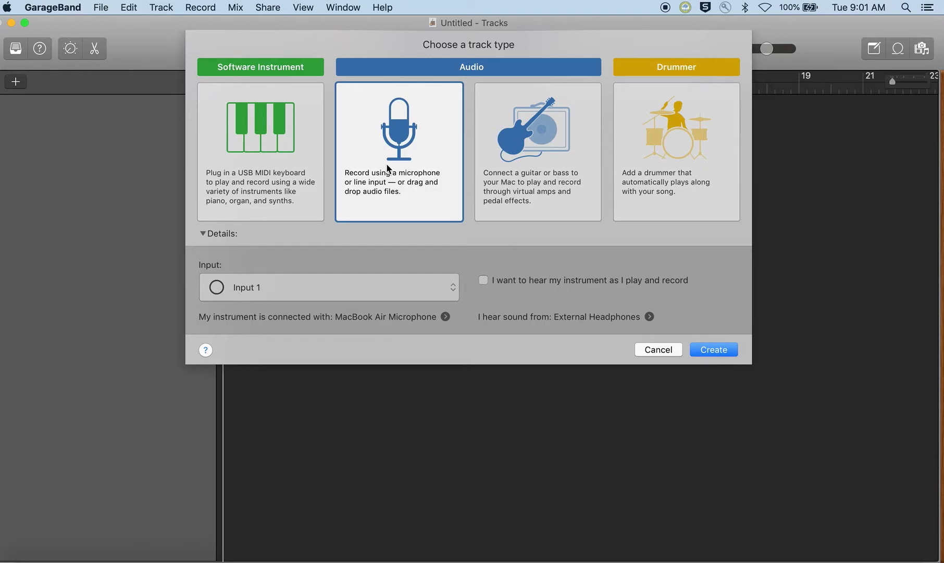
click(439, 193)
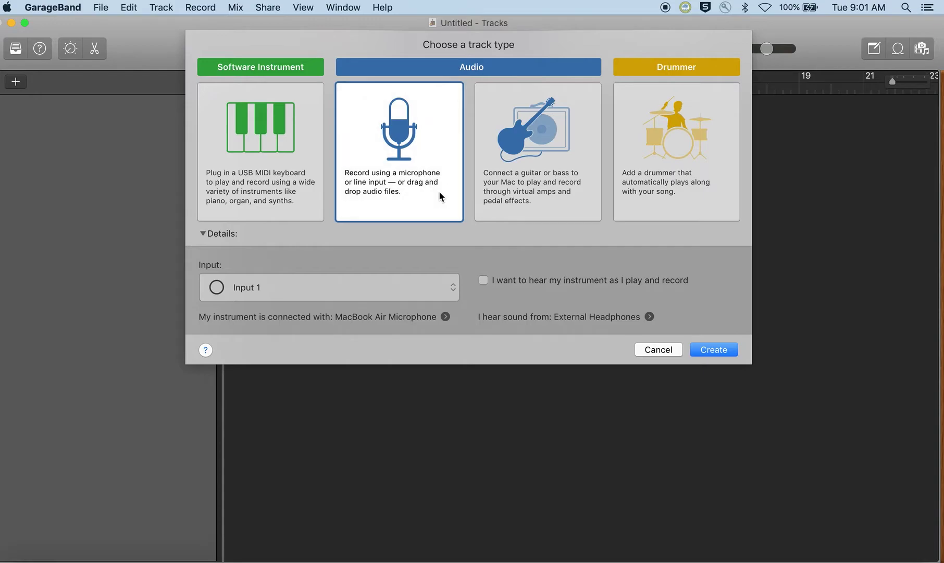
click(715, 351)
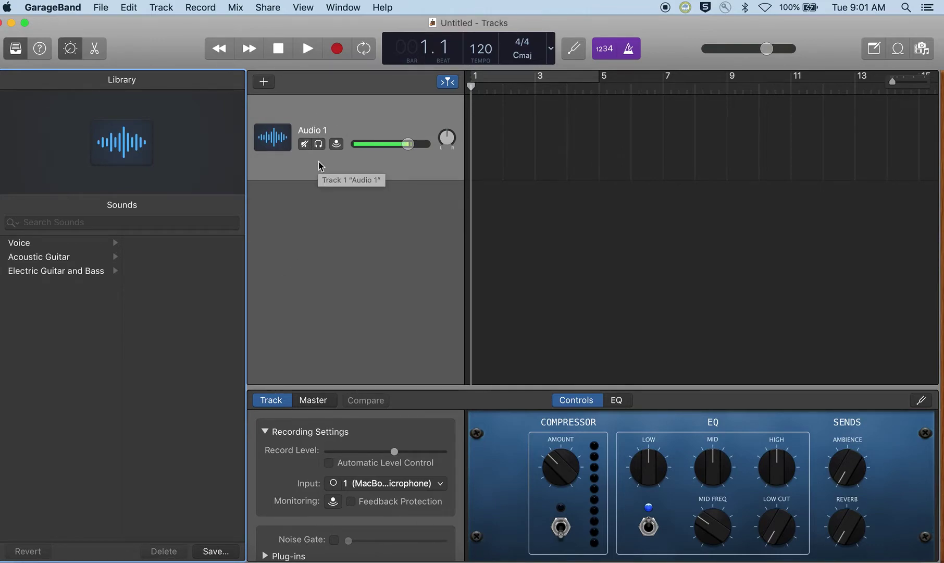
Step: Set the project tempo to 92
click(484, 51)
drag(484, 51, 490, 126)
Step: Switch the metronome and count-in off and back on, and briefly open and close the tuner
click(627, 55)
click(628, 56)
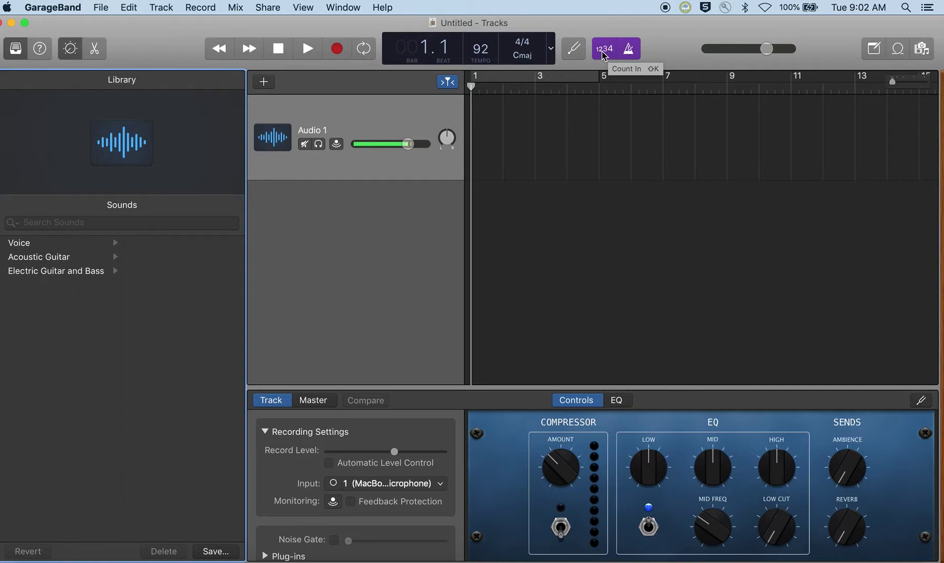
click(605, 56)
click(605, 55)
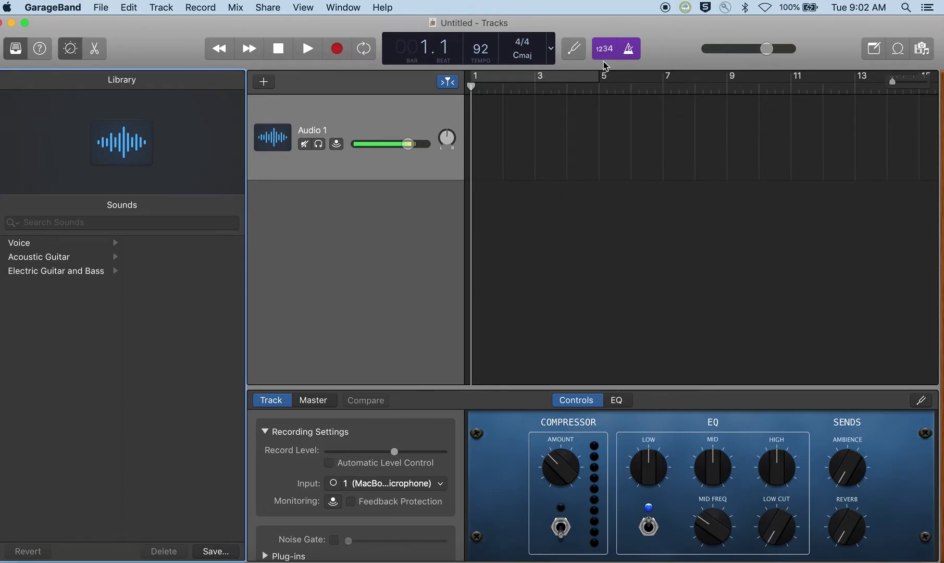
click(606, 52)
click(605, 52)
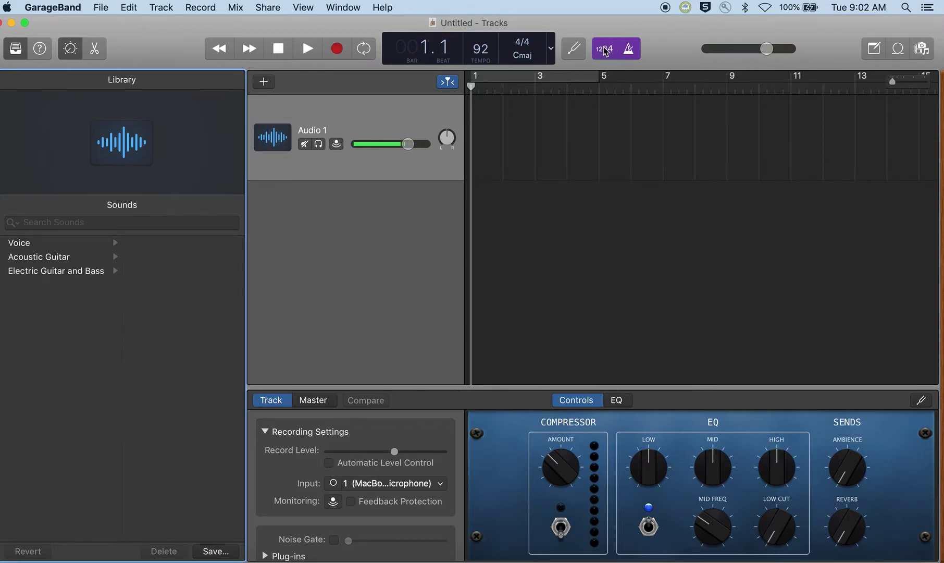
click(576, 50)
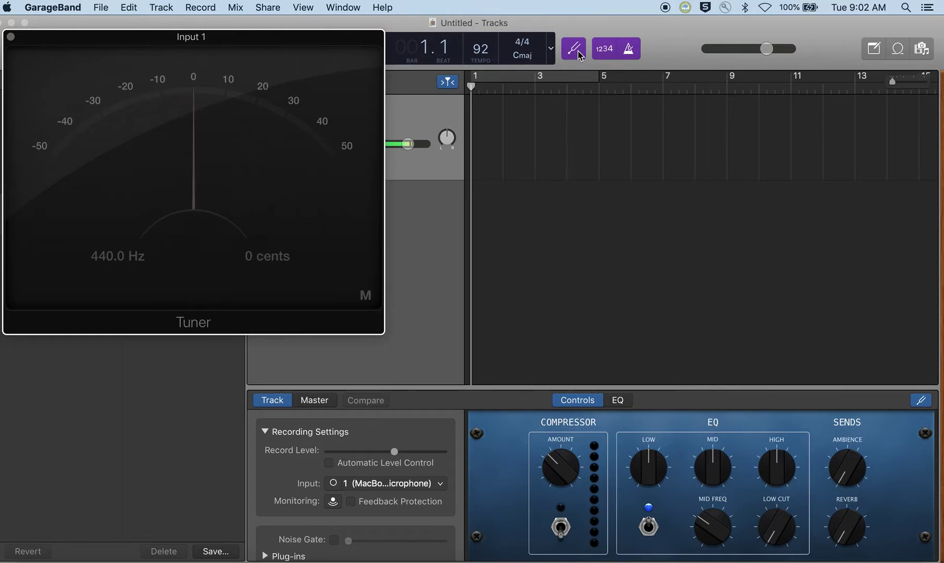
click(578, 50)
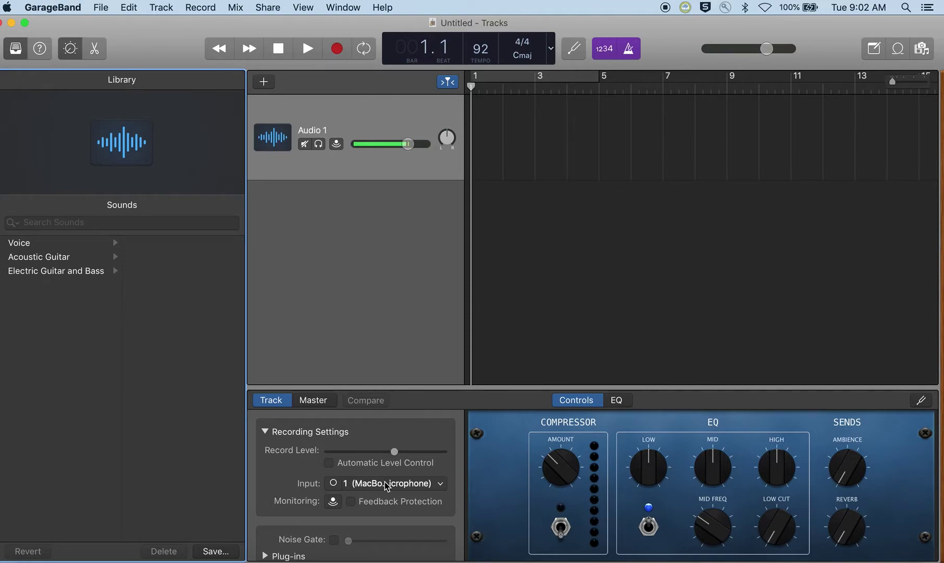
Step: In the Audio/MIDI preferences, choose External Headphones as the output device and MacBook Air Microphone as the input device
click(43, 6)
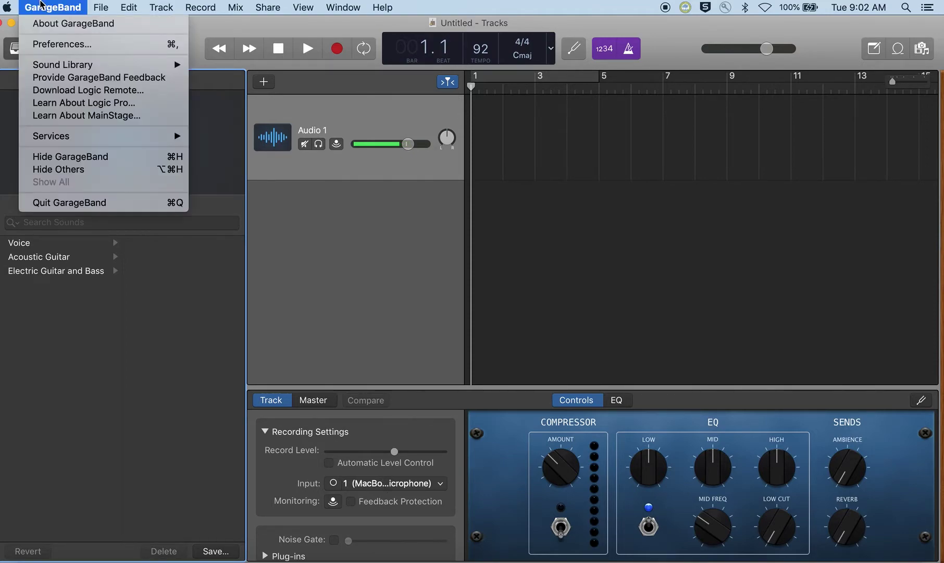
click(51, 46)
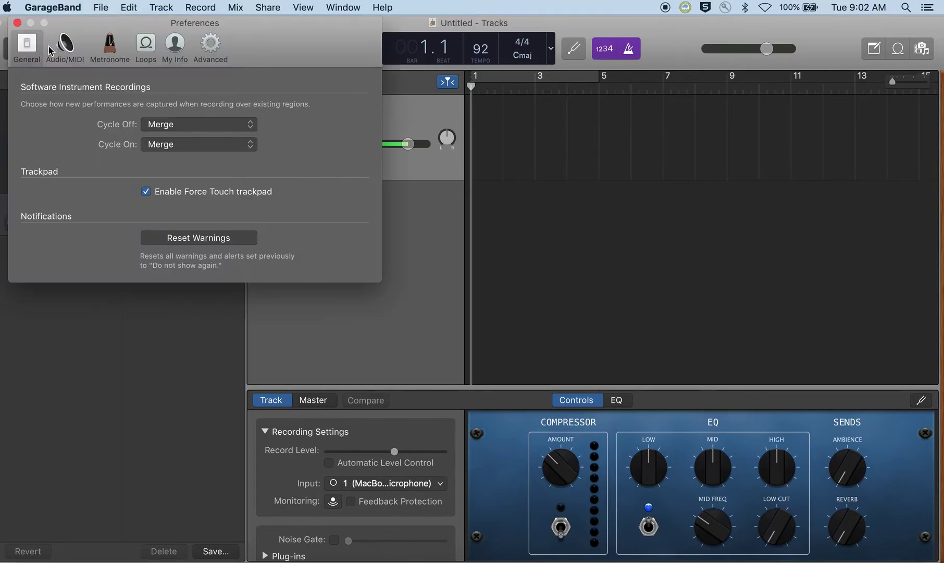
click(72, 48)
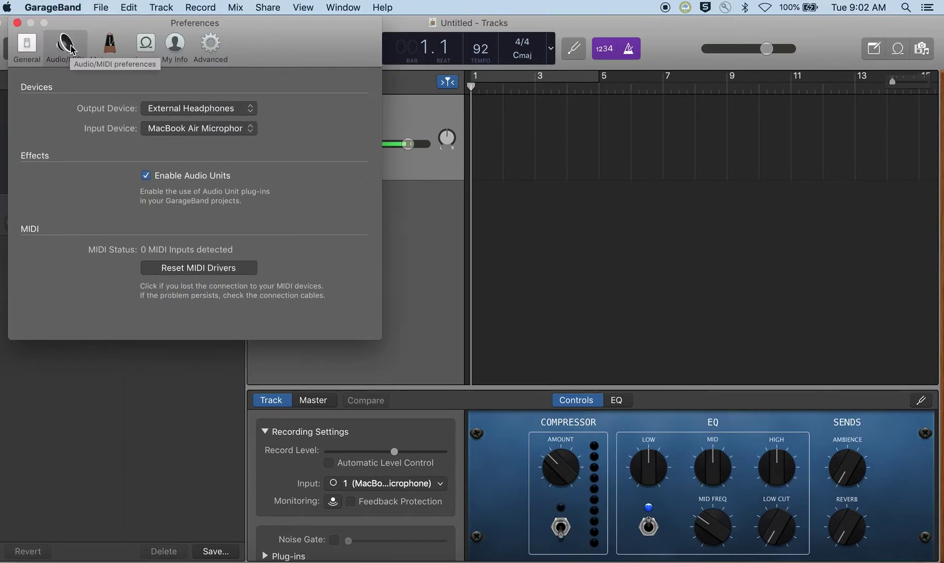
click(193, 106)
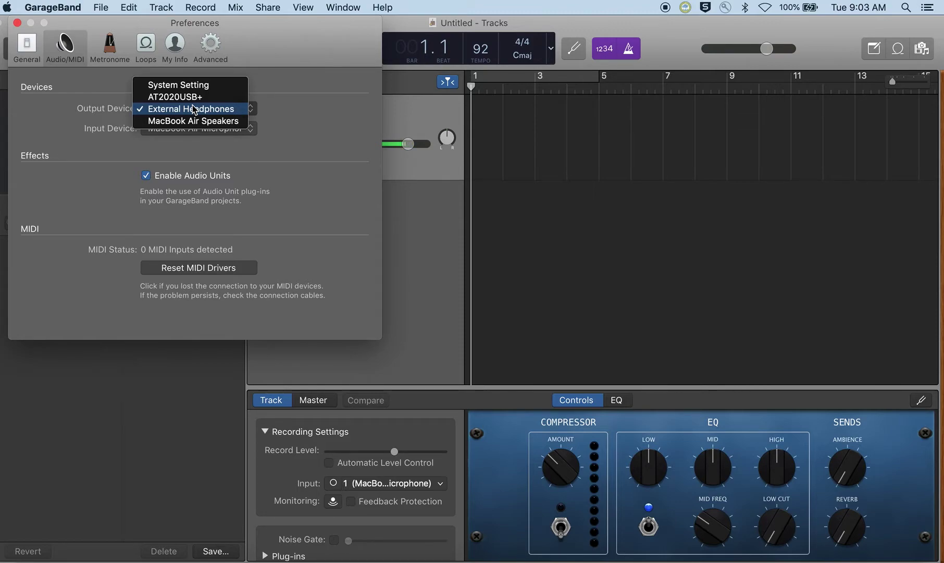
click(193, 107)
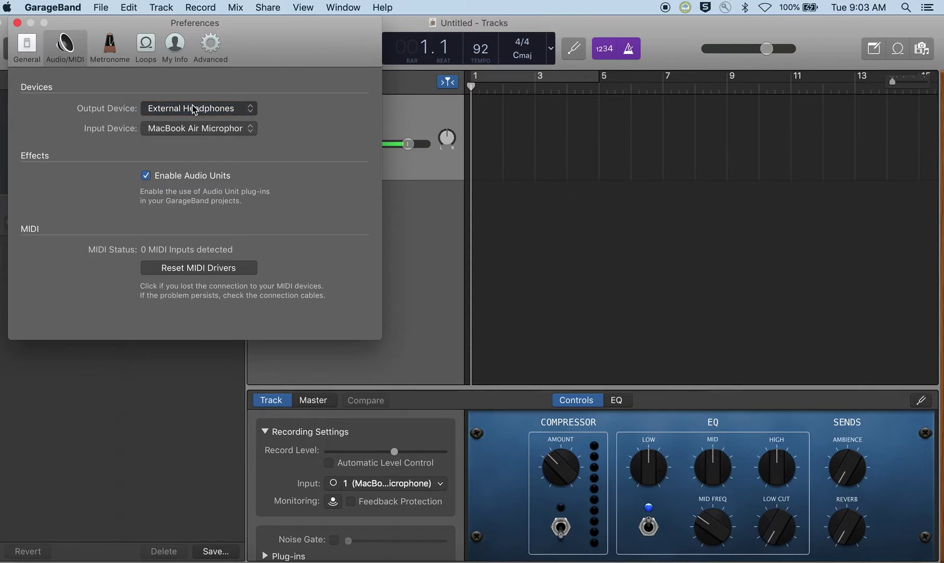
click(216, 136)
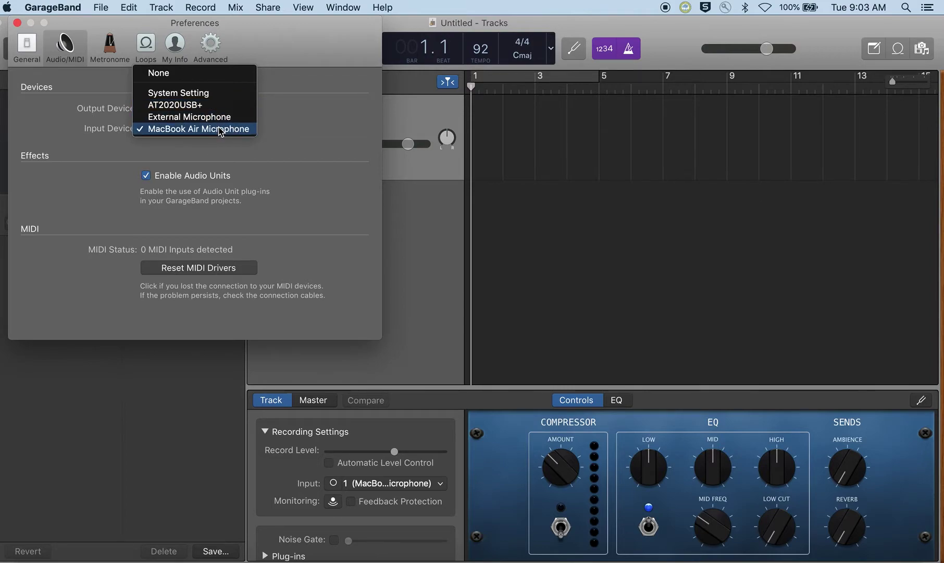
click(220, 131)
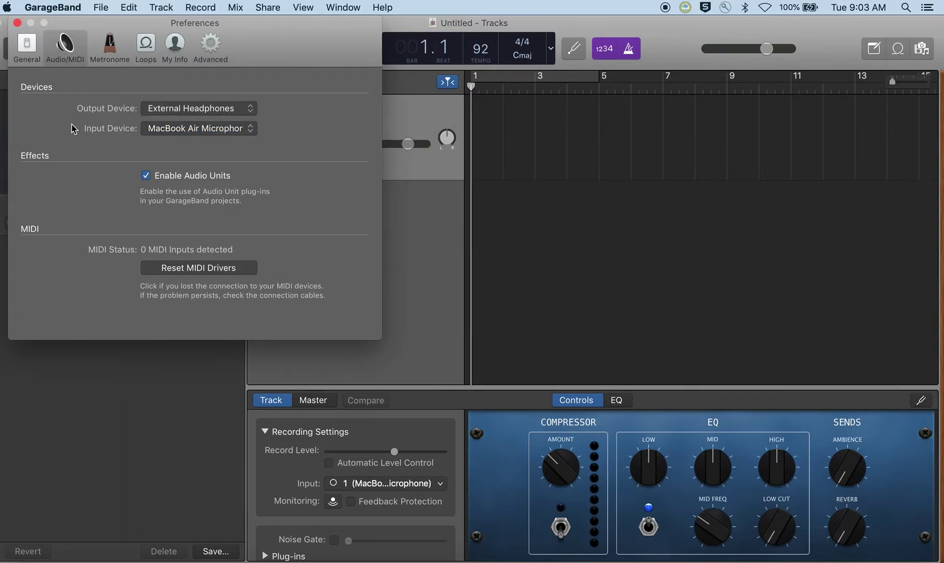
click(17, 23)
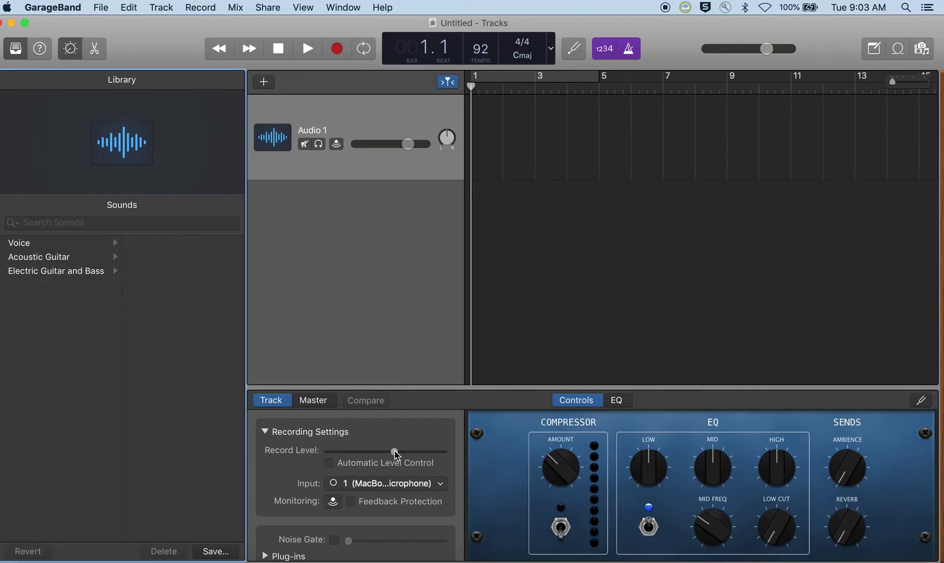
Step: Select the audio track and check which recording inputs are available for it
click(395, 113)
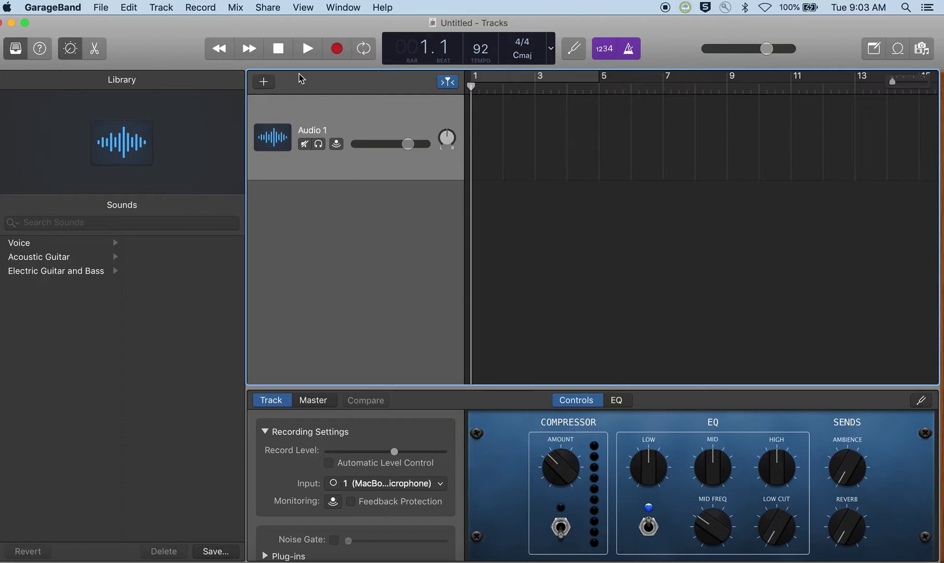
click(277, 48)
click(376, 488)
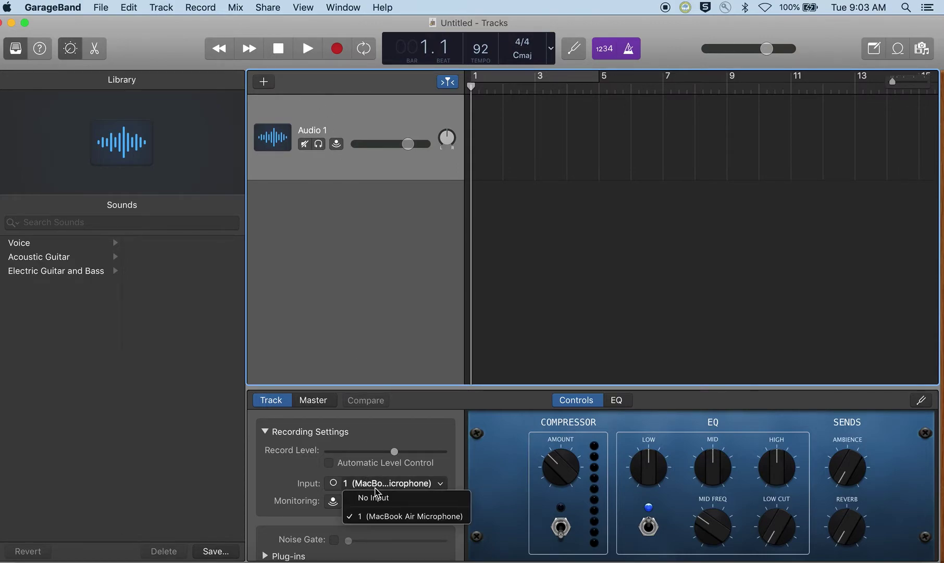
click(386, 483)
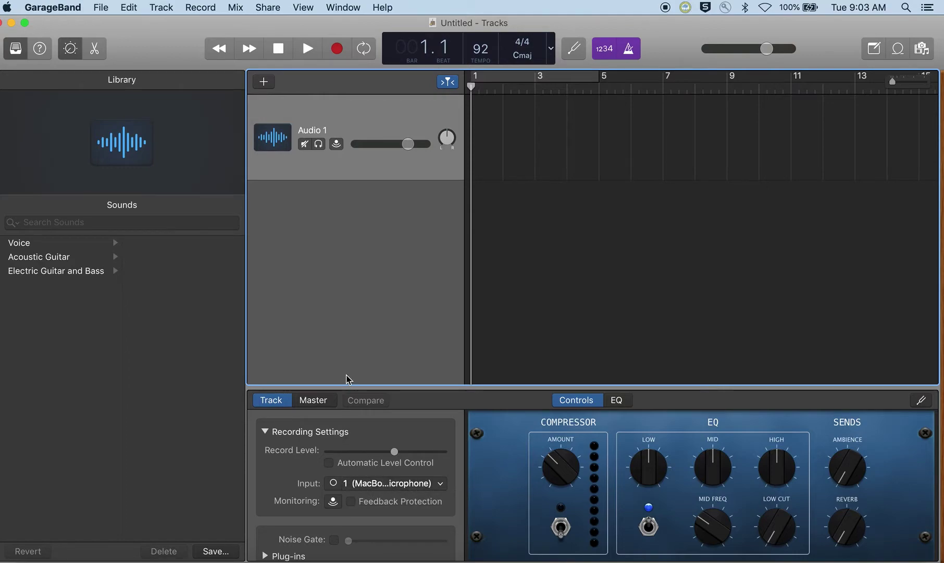
Step: Record a short test take on the audio track, delete it and return the playhead to the start
click(343, 57)
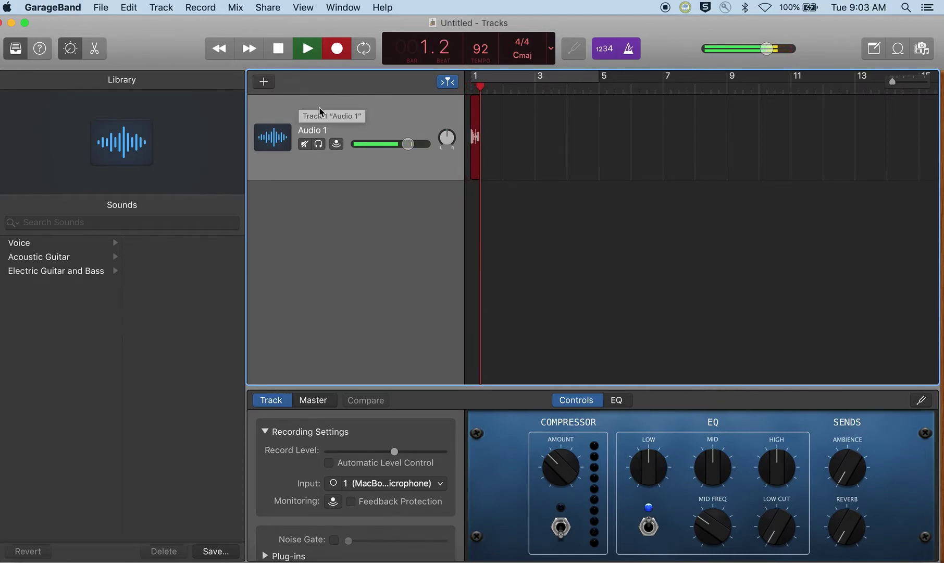
click(268, 51)
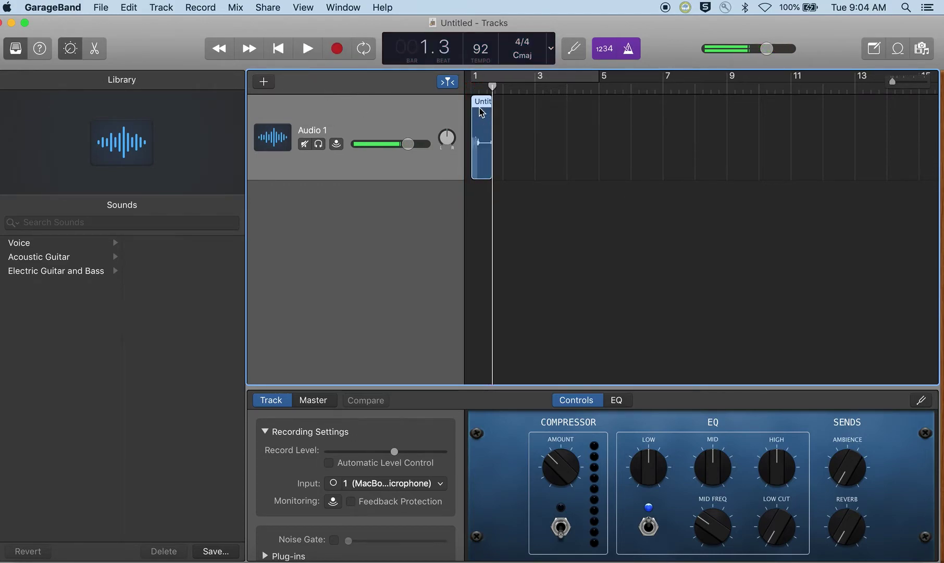
key(Delete)
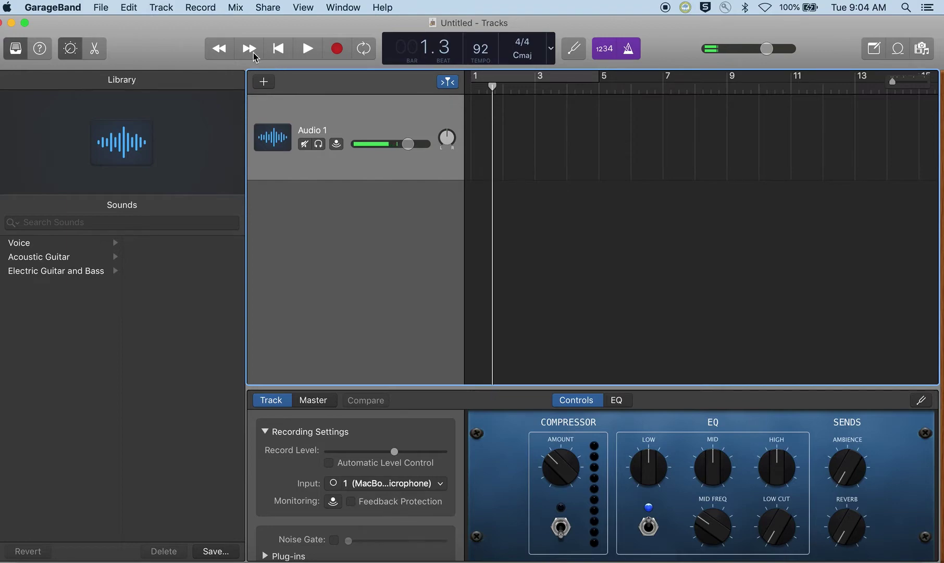
click(277, 49)
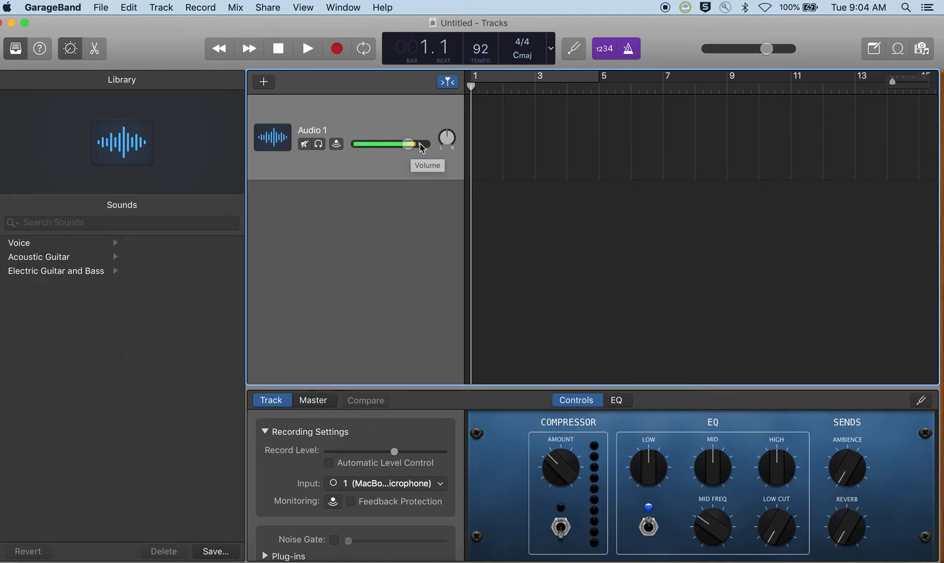
Step: Try a low and a high record level on the audio track, and bring it back to about the middle
drag(394, 451, 345, 458)
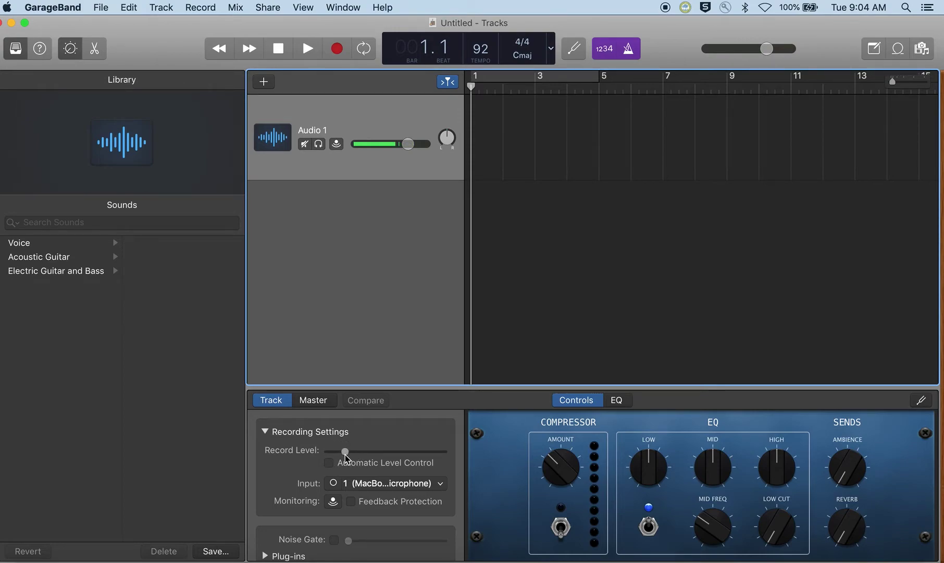
drag(346, 452, 466, 461)
drag(443, 452, 397, 465)
Step: Record about seven bars of guitar on the audio track from bar 1 and return the playhead to the start
click(285, 45)
click(337, 49)
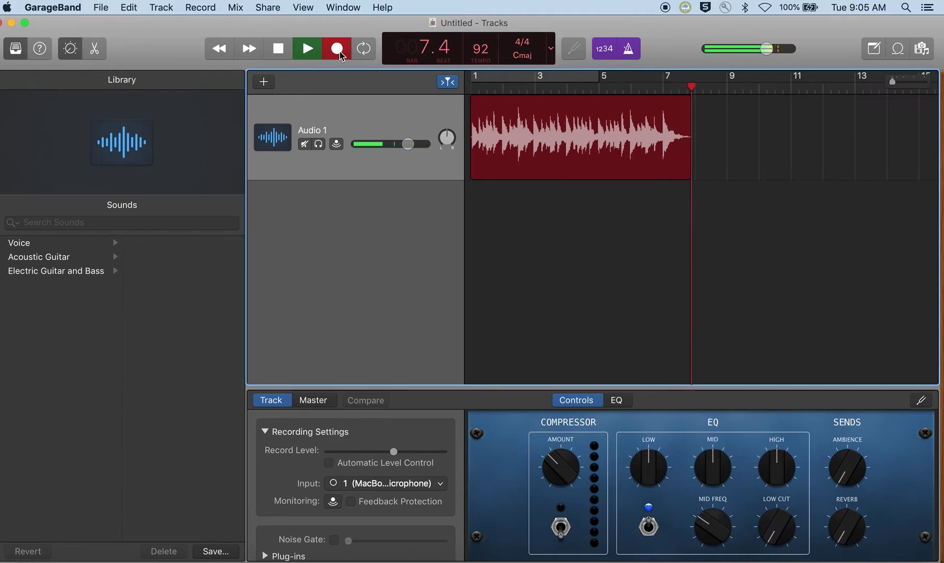
click(337, 48)
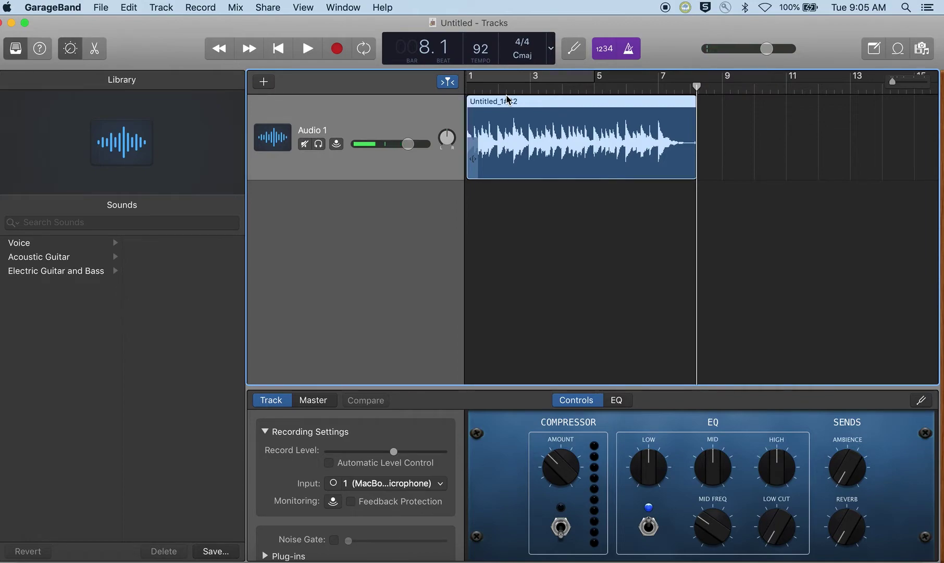
click(281, 48)
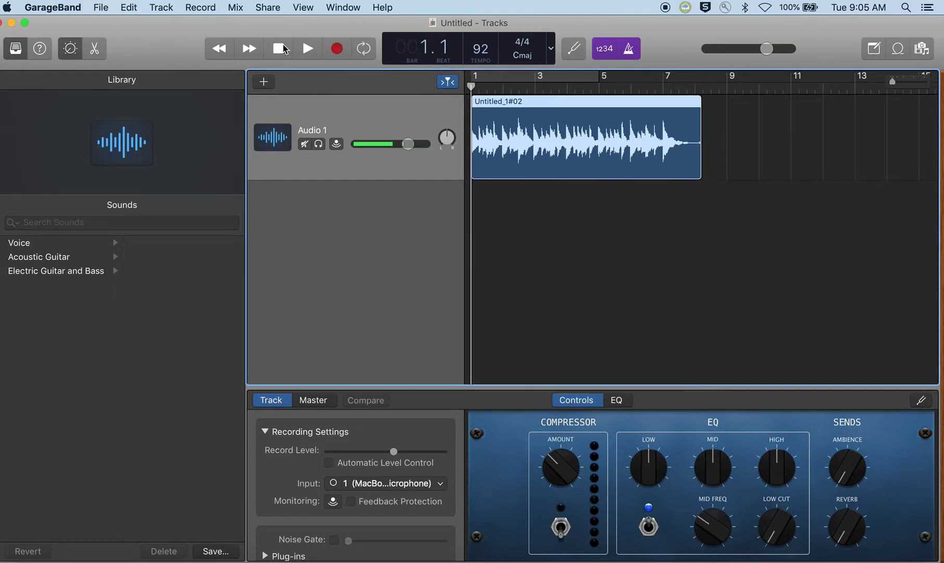
Step: Rename the recorded audio track as Guitar 2
double_click(316, 130)
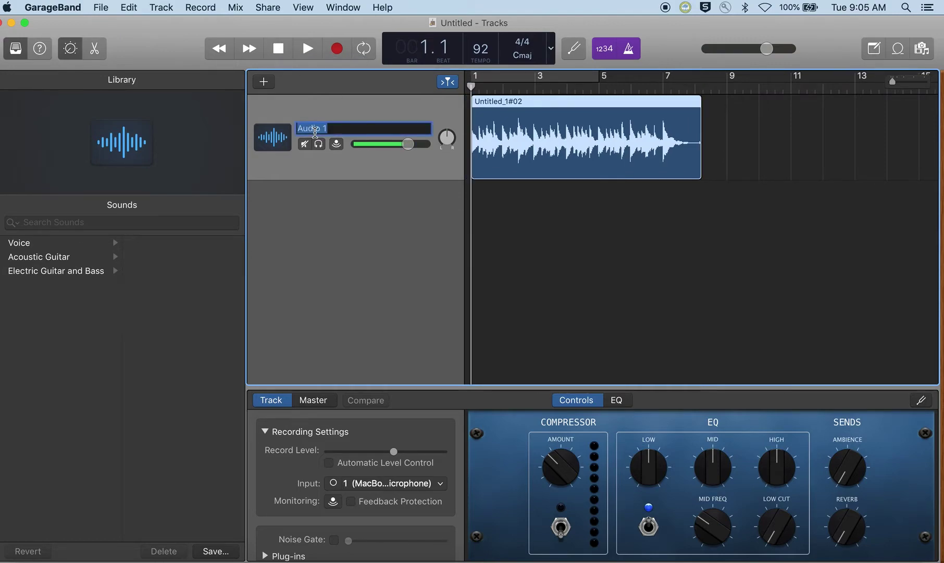
text(Guitar 2)
key(Return)
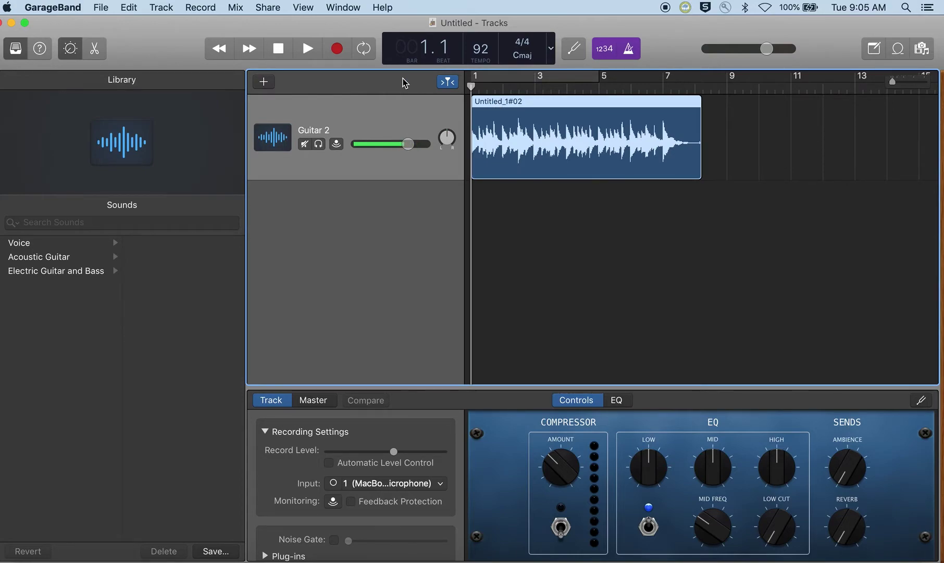
Step: Add a new track with the same settings as the Guitar 2 track
click(171, 6)
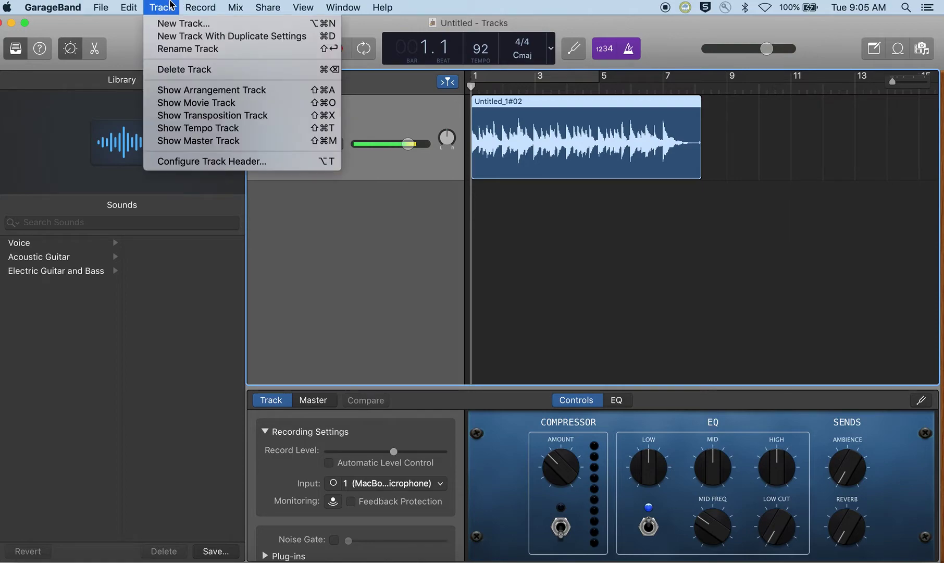
click(176, 38)
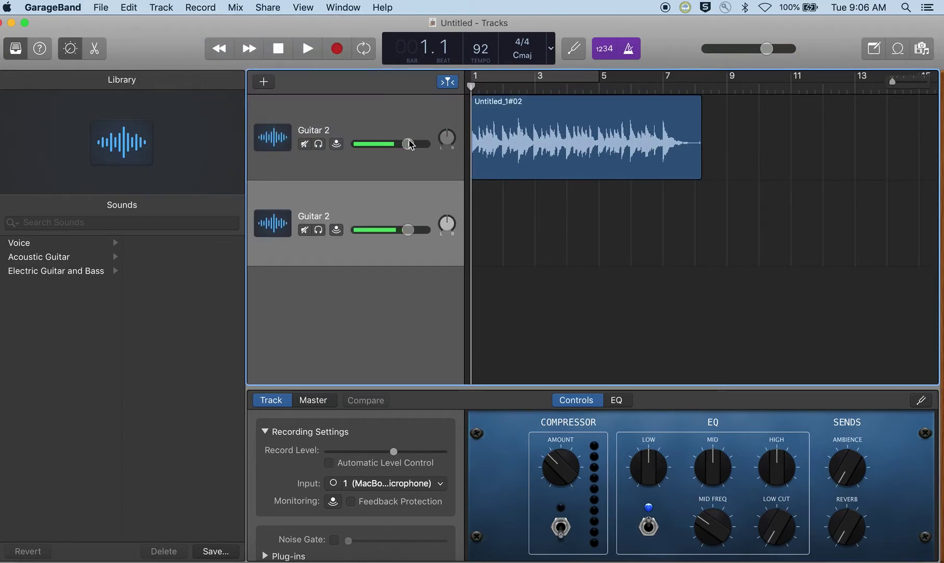
Step: Rename the newly added track as Guitar 1
double_click(324, 214)
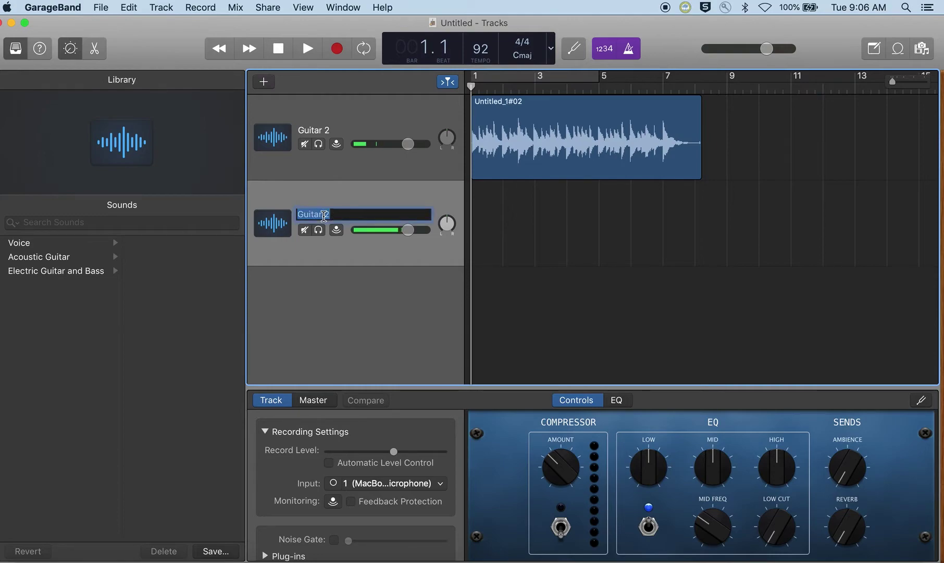
text(Guitar 1)
key(Return)
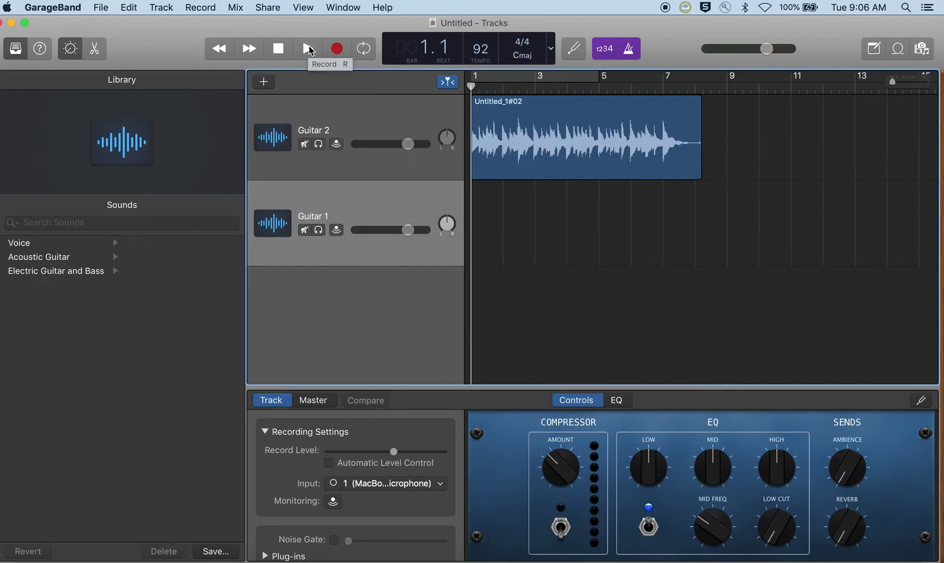
Step: Dismiss the audio interface notice and play the Guitar 2 recording from bar 1 with the metronome off
click(568, 210)
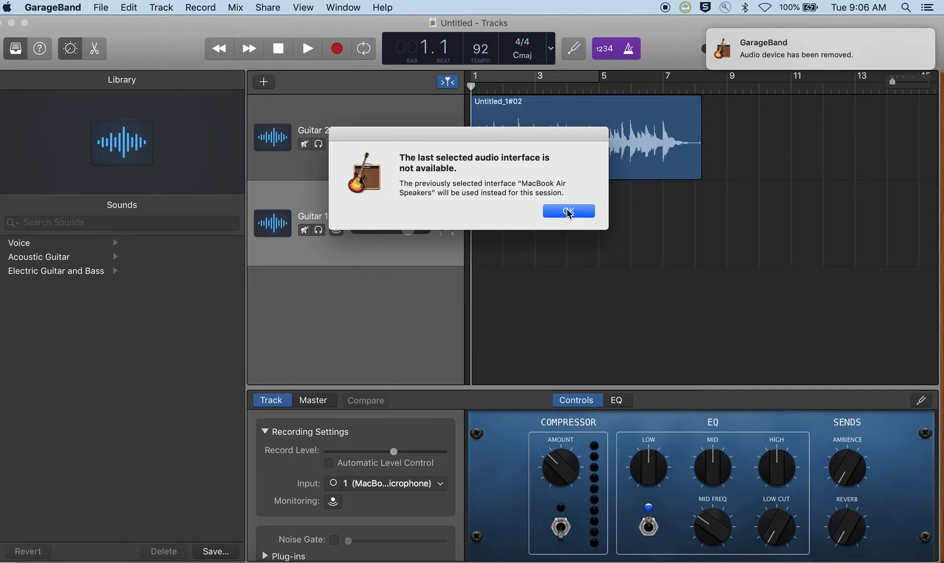
click(310, 52)
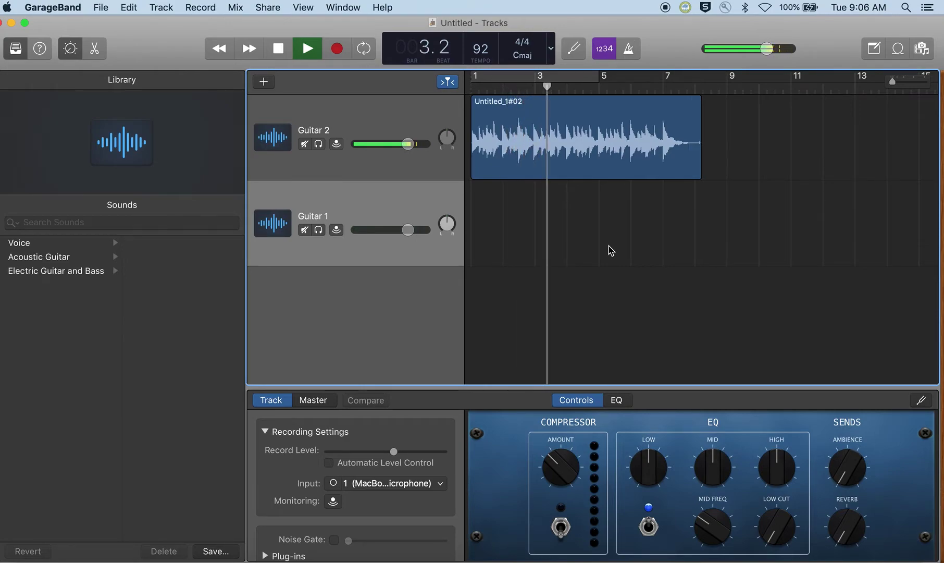
key(space)
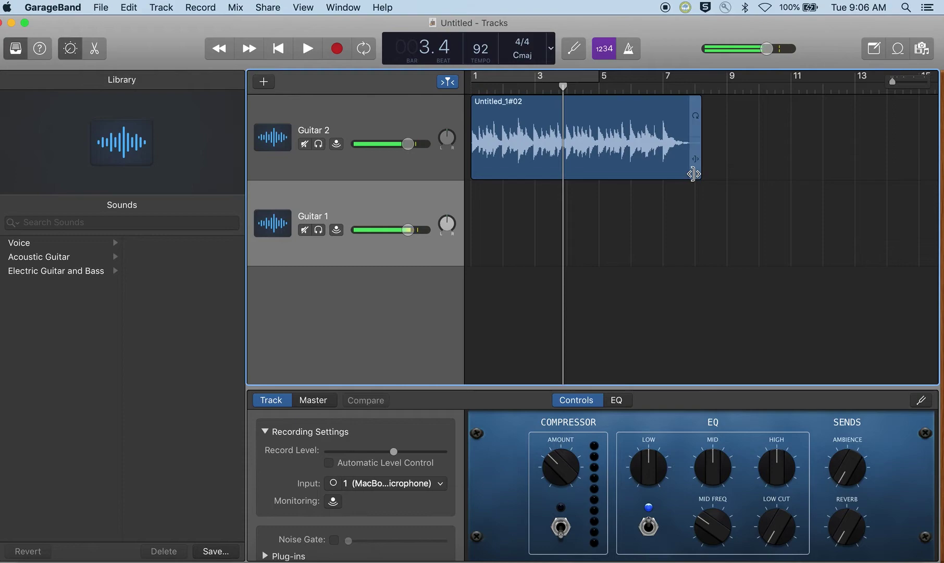
Step: Play the Guitar 2 recording from bar 7 with Guitar 1 muted, and trim the end of its region to about bar 8
click(663, 87)
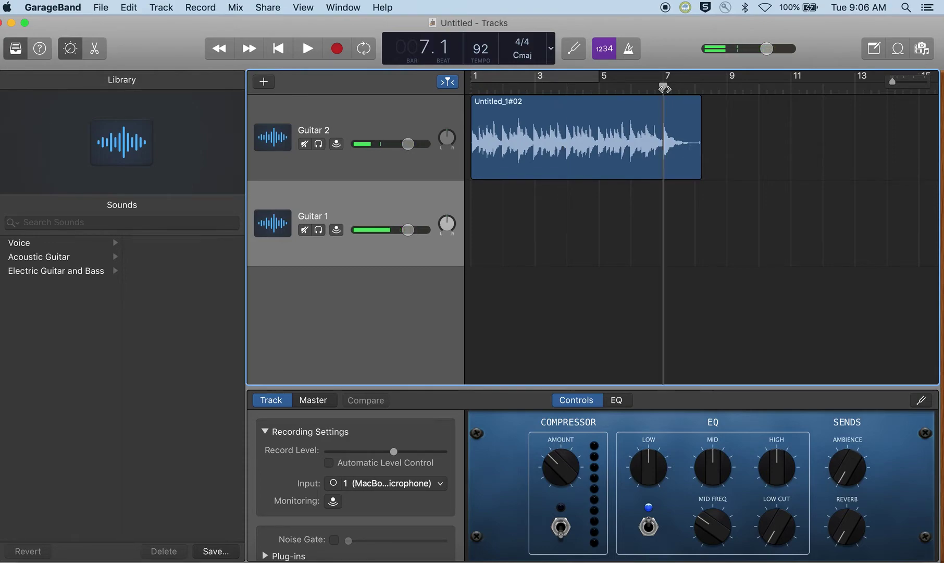
key(m)
key(space)
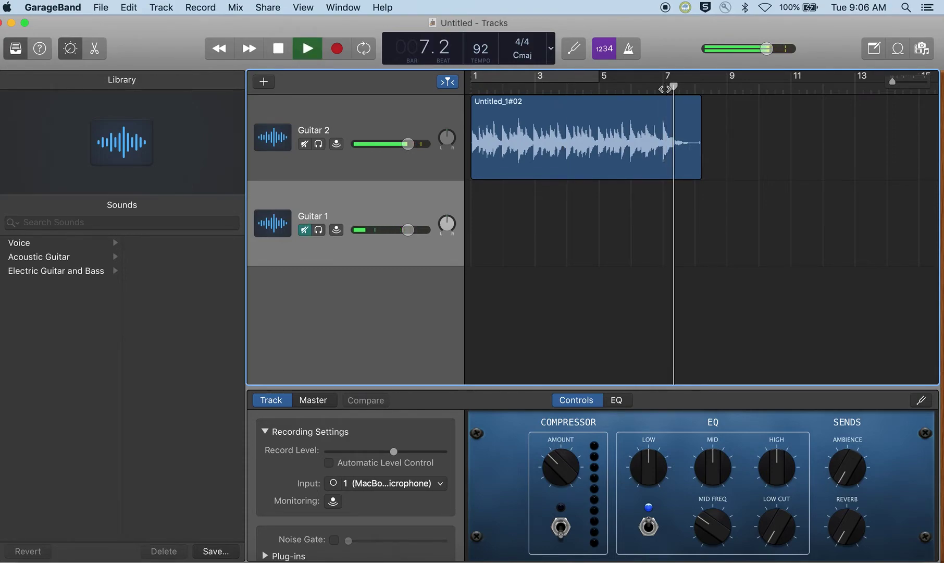
key(space)
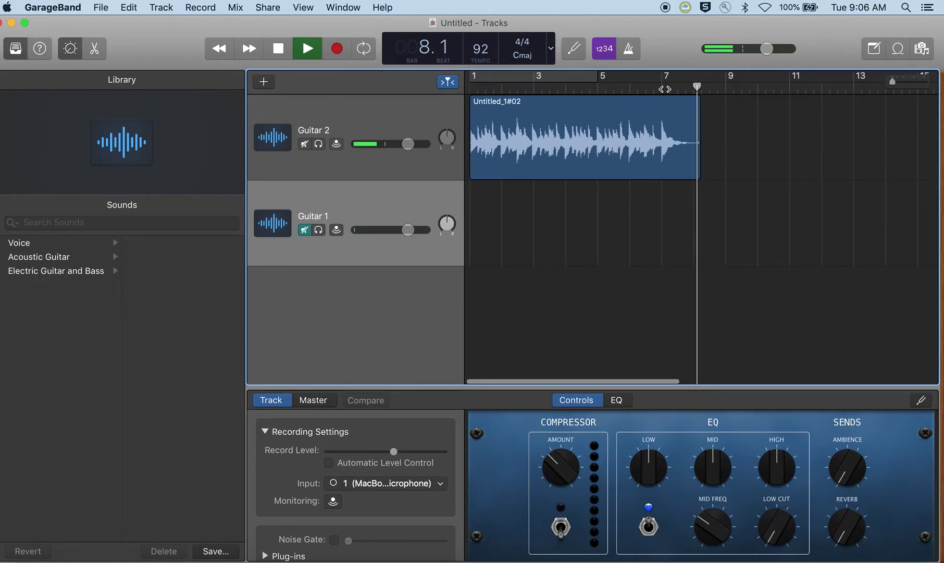
drag(696, 145, 691, 146)
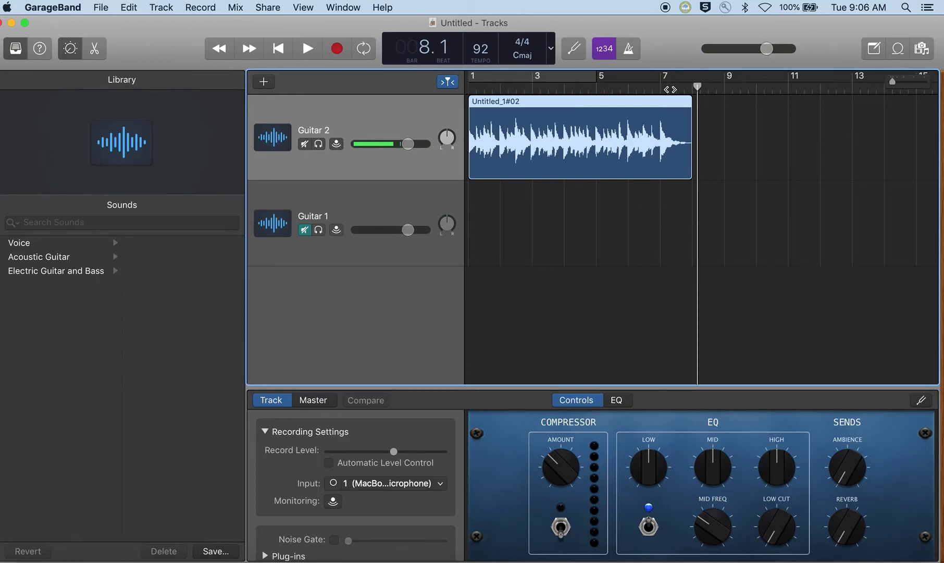
Step: Unmute the Guitar 1 track and raise its record level slightly above the middle, with the playhead returned to bar 1
click(308, 235)
click(279, 49)
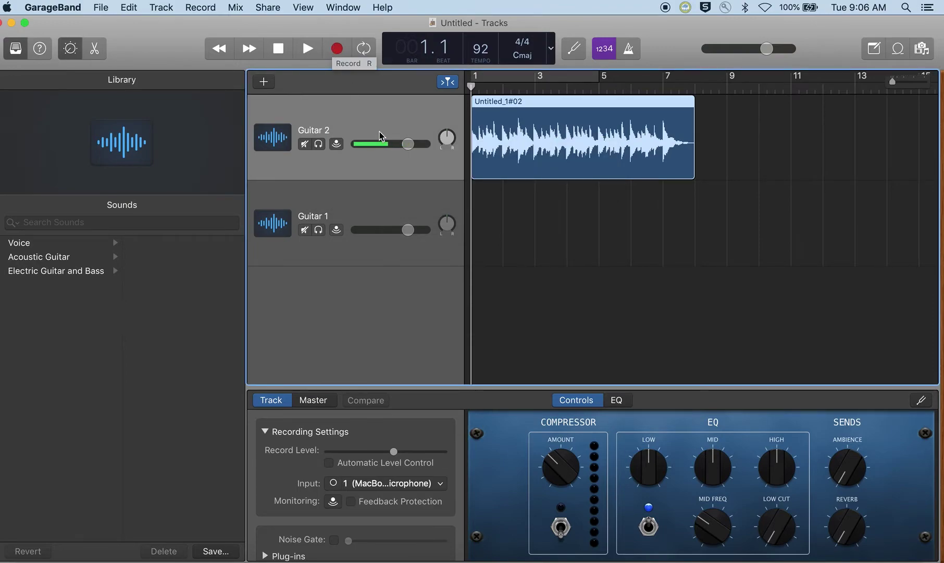
click(341, 199)
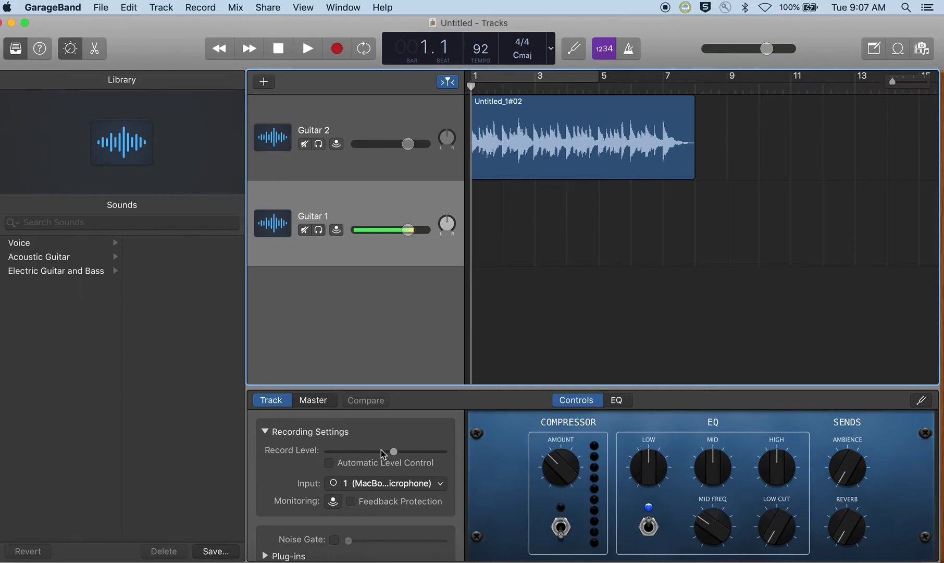
drag(391, 451, 402, 460)
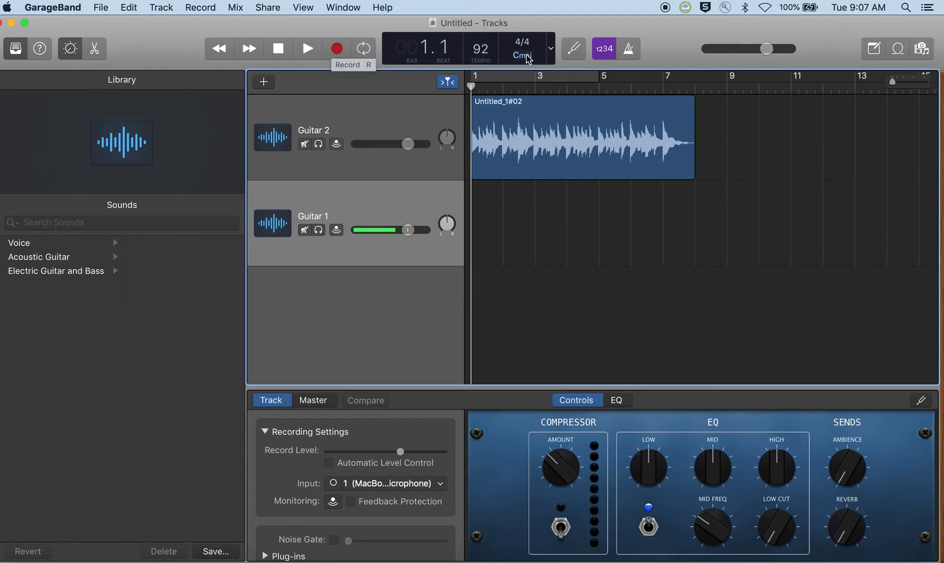
Step: Turn on the metronome and record nearly eight bars of guitar on the Guitar 1 track from bar 1
key(k)
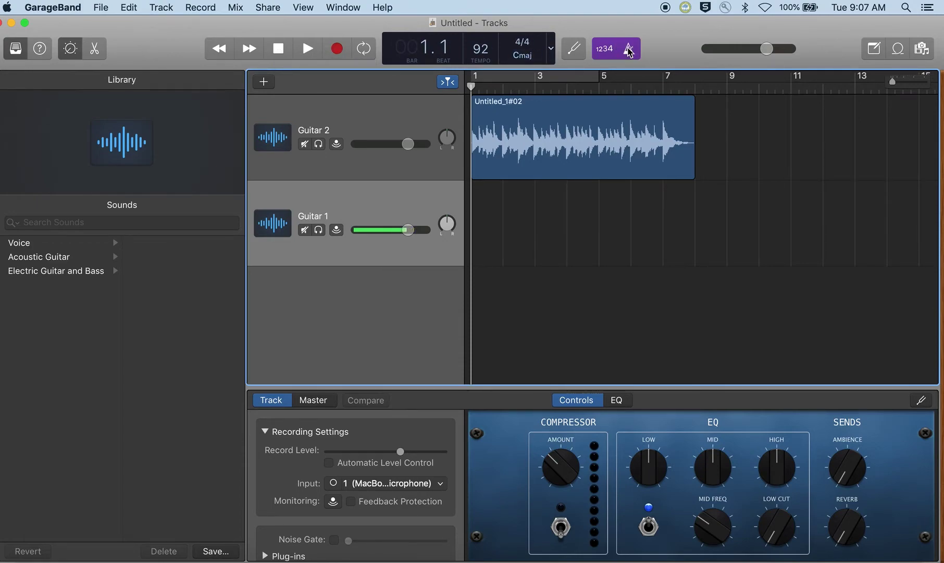
click(337, 51)
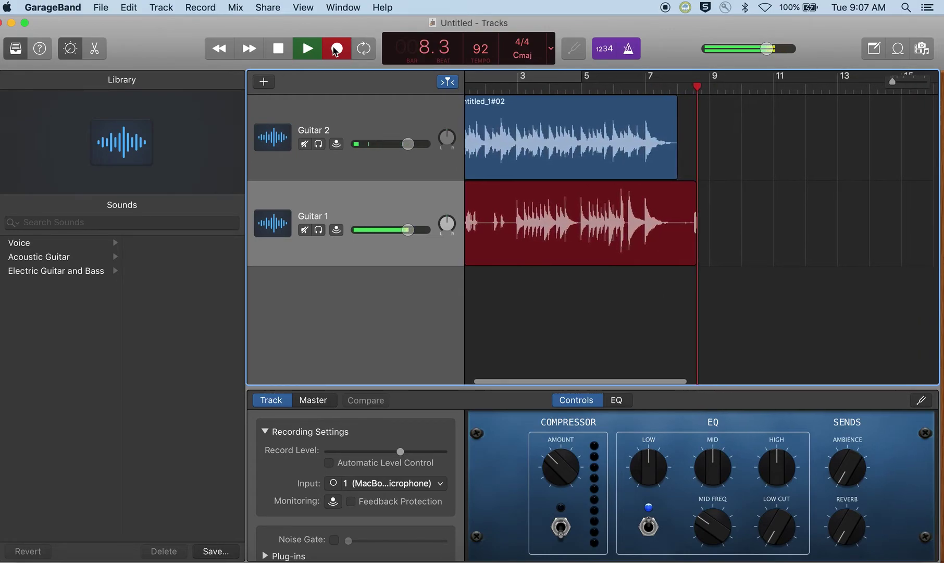
click(337, 50)
scroll(730, 236, left, 3)
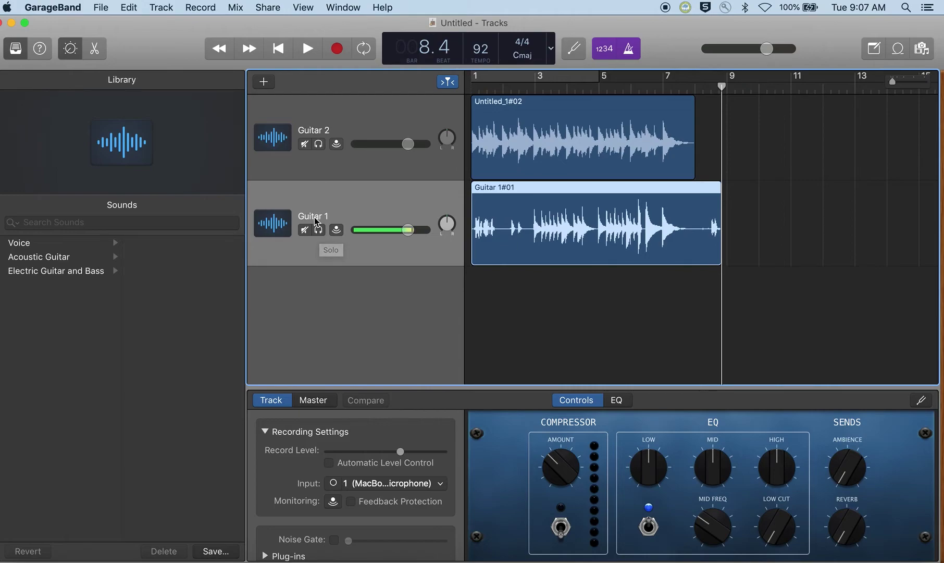
Step: Solo the Guitar 1 track and play the opening bars of its new recording from bar 1
click(320, 232)
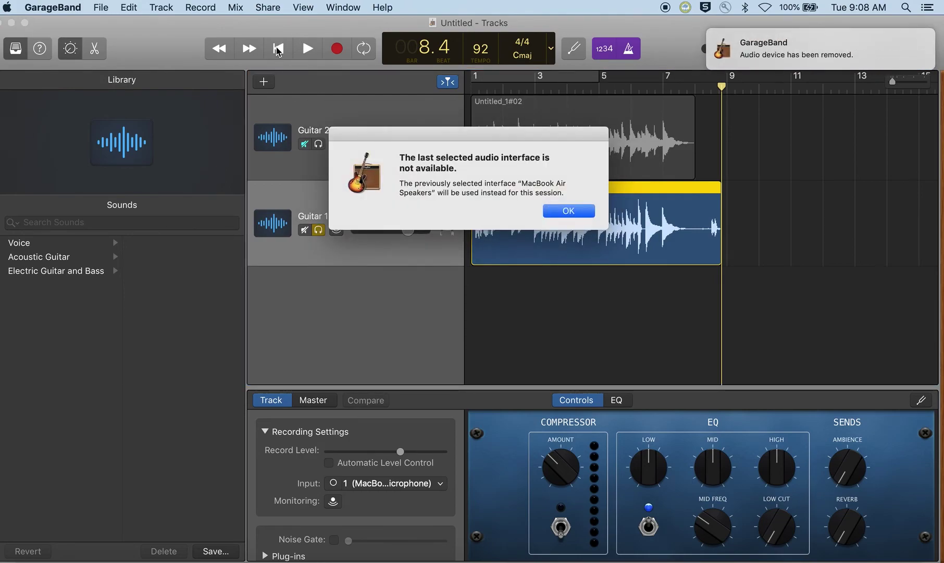
click(565, 207)
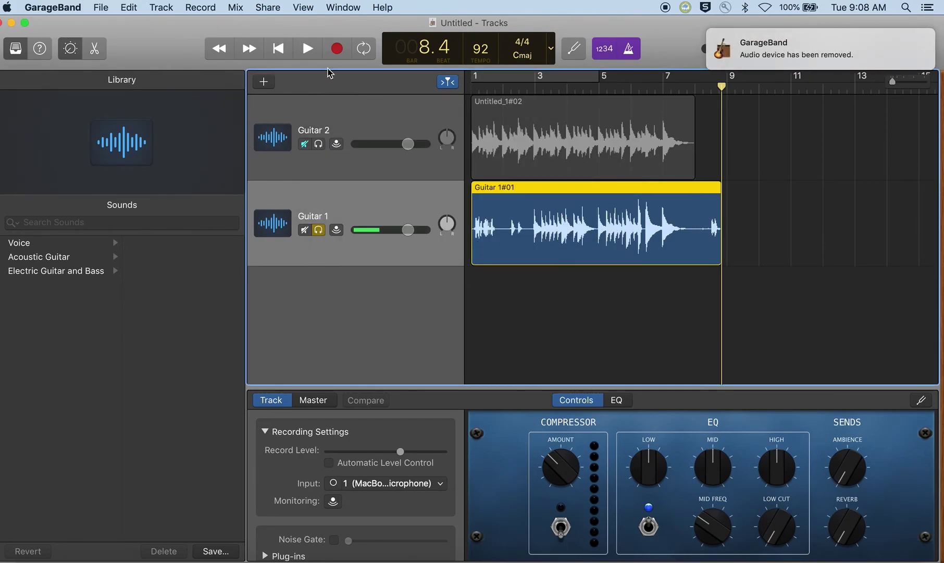
click(276, 49)
click(309, 50)
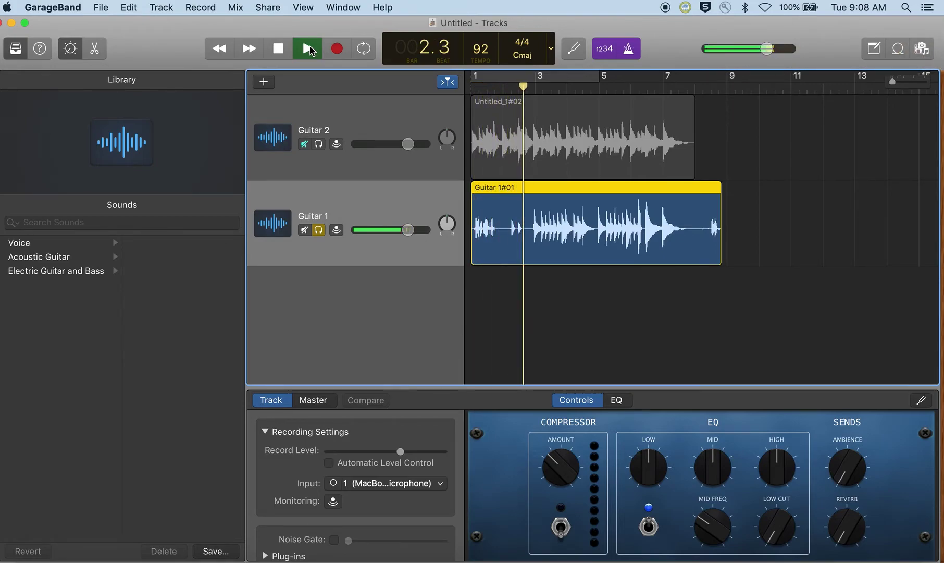
click(308, 50)
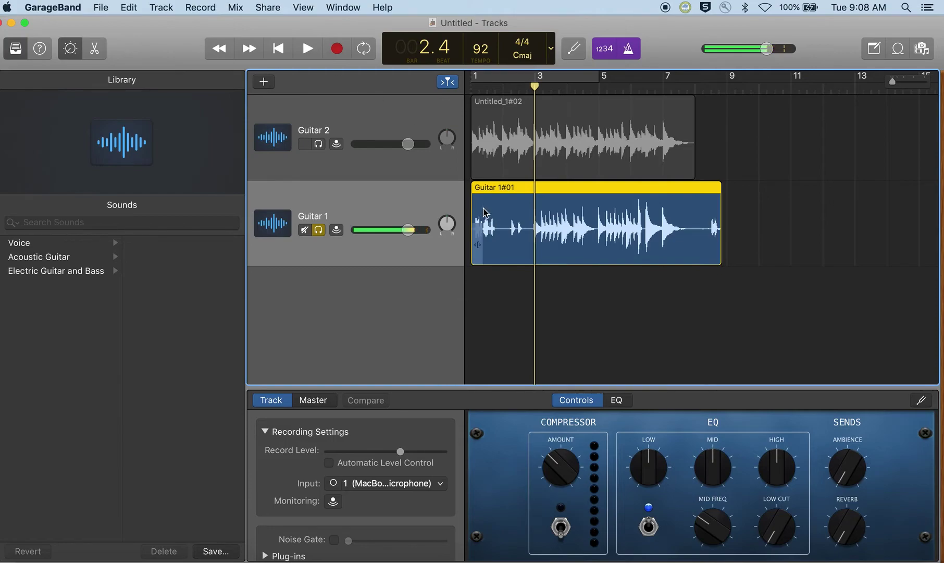
Step: Trim the start of the Guitar 1 region to position 2.4.1.1 and its end to about bar 7, beat 4
click(474, 241)
drag(475, 243, 530, 253)
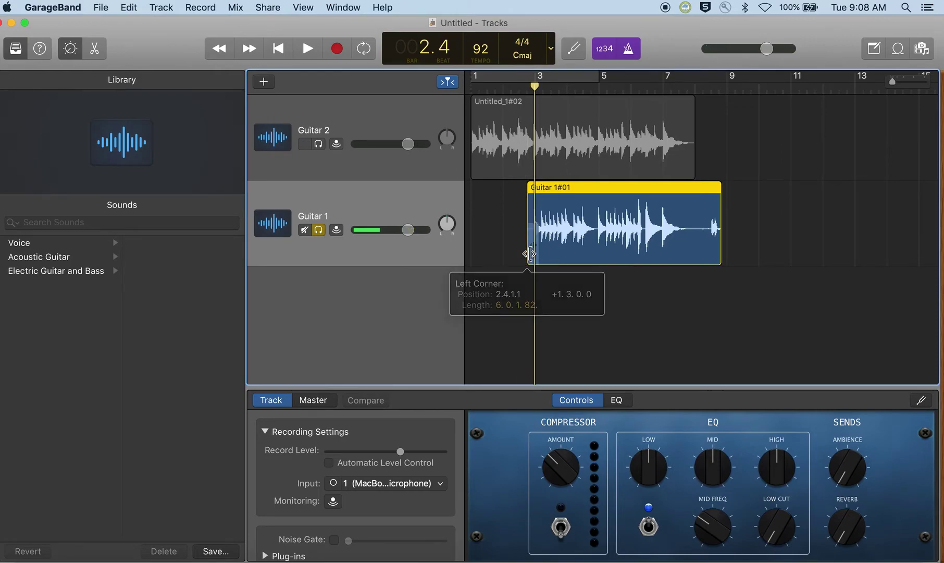
click(487, 90)
key(space)
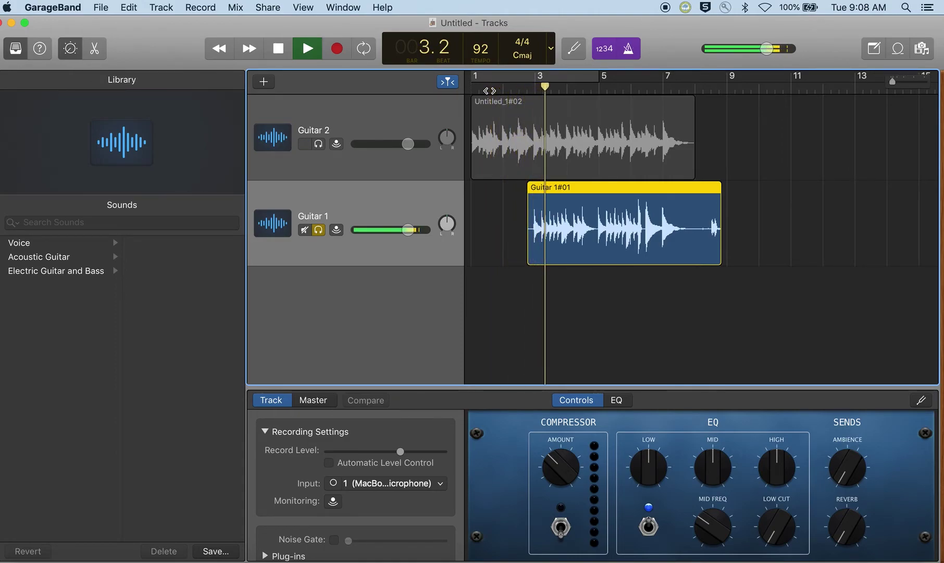
key(space)
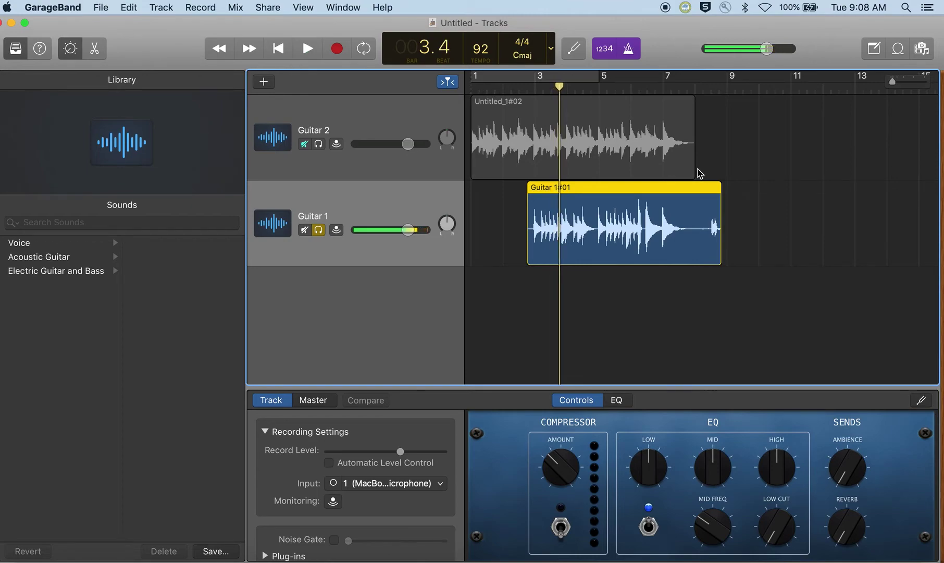
drag(720, 255, 688, 259)
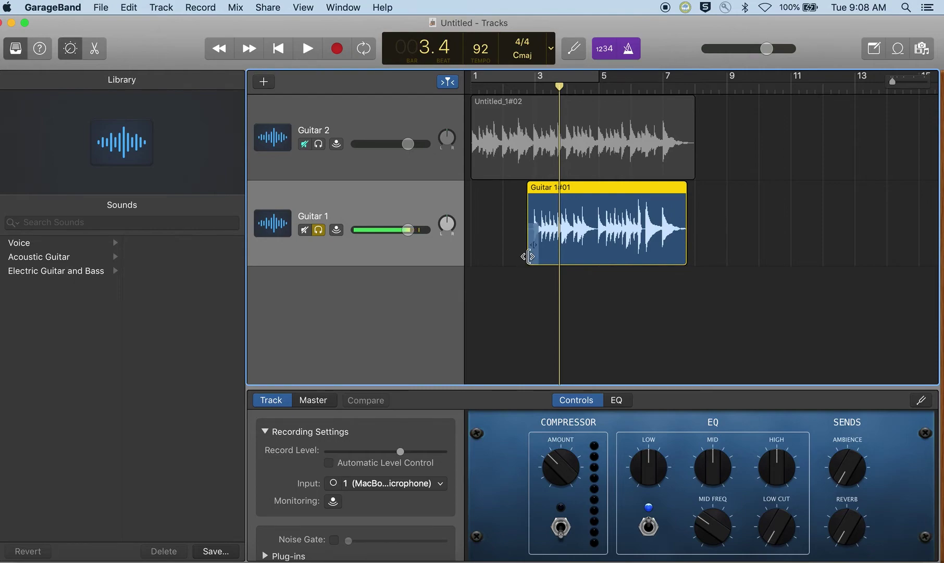
mouse_move(529, 255)
mouse_down()
mouse_move(459, 262)
mouse_move(529, 264)
mouse_up()
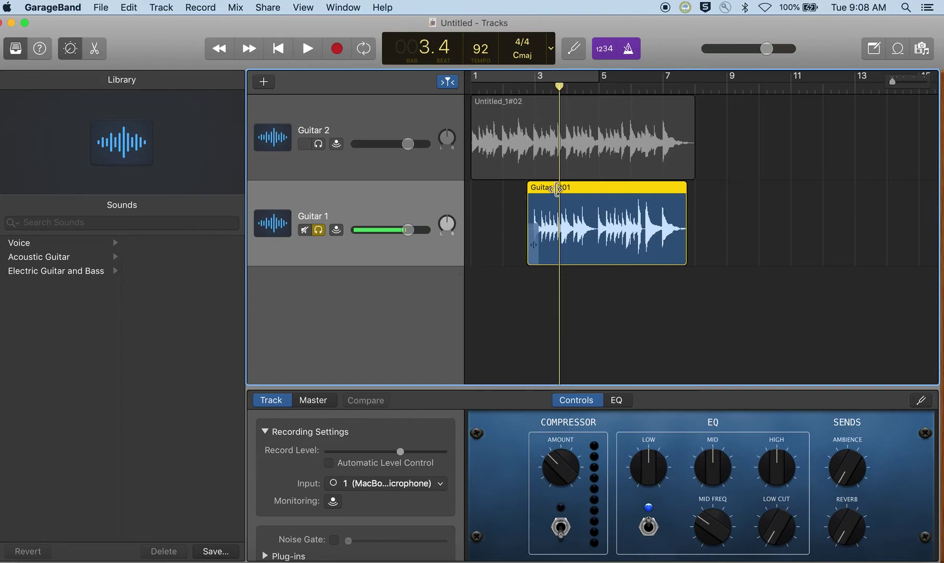
Step: Turn off the metronome and the Guitar 1 solo, and play both tracks together from bar 1 to about bar 8
click(636, 57)
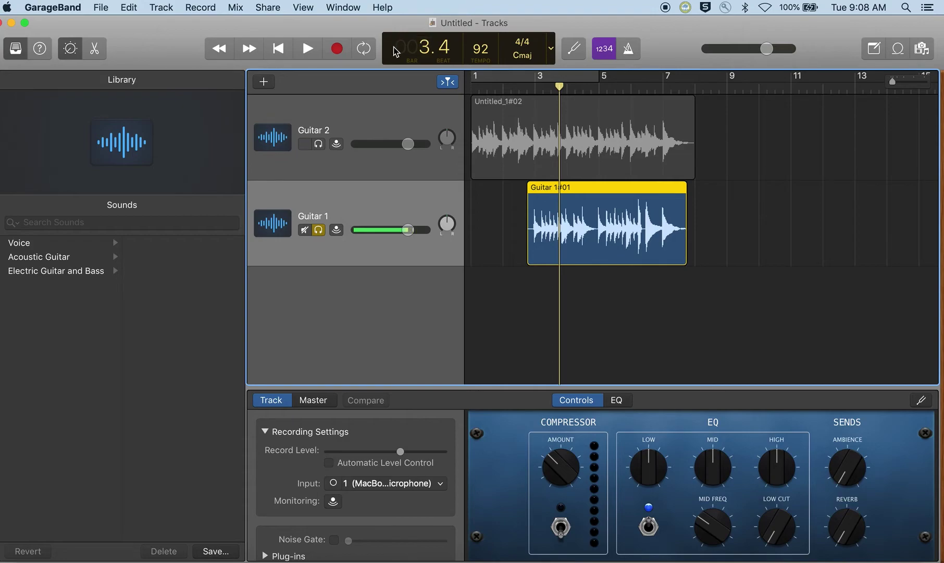
click(319, 233)
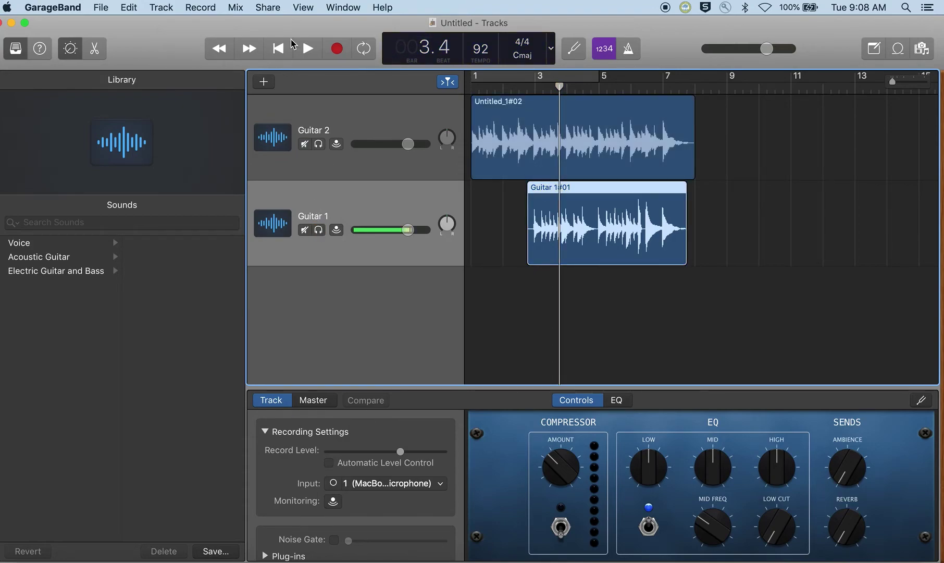
click(284, 50)
click(310, 57)
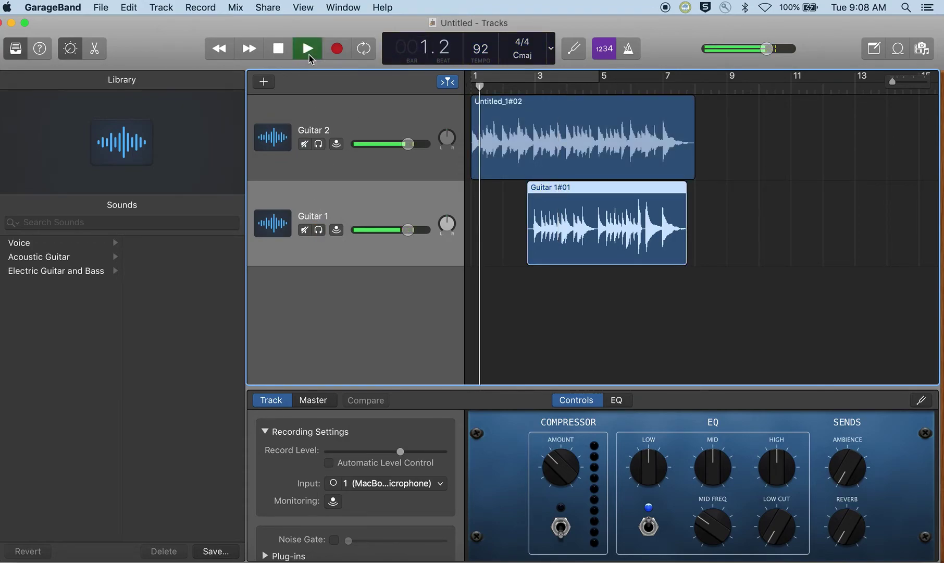
click(279, 50)
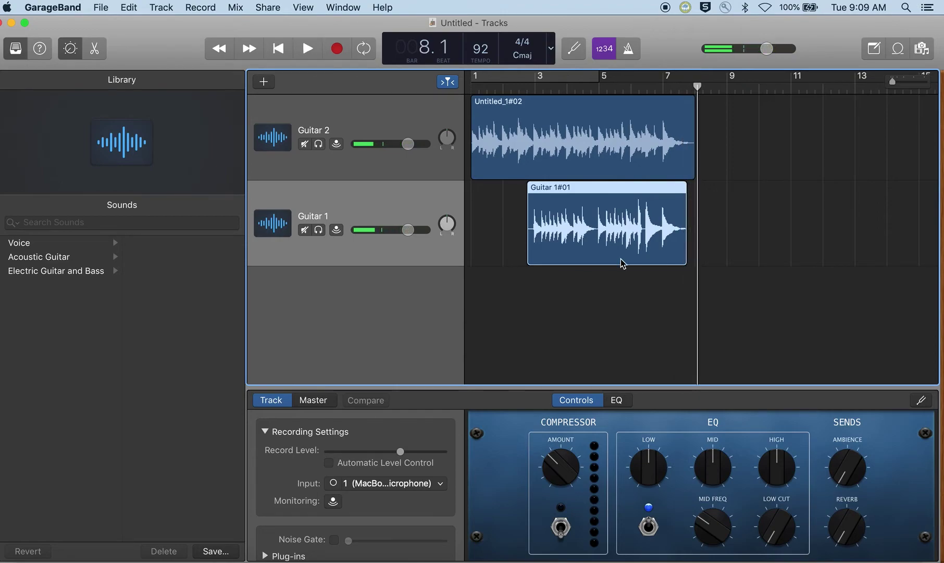
Step: Trim the end of the Guitar 1 region to about bar 7 and play both tracks from about the middle of bar 5
drag(684, 256, 660, 264)
click(618, 86)
key(space)
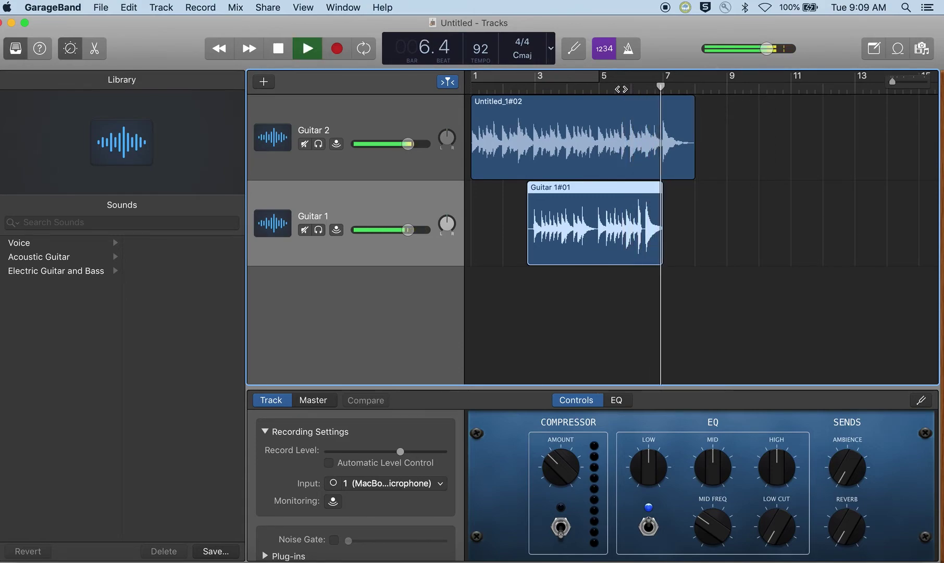
key(space)
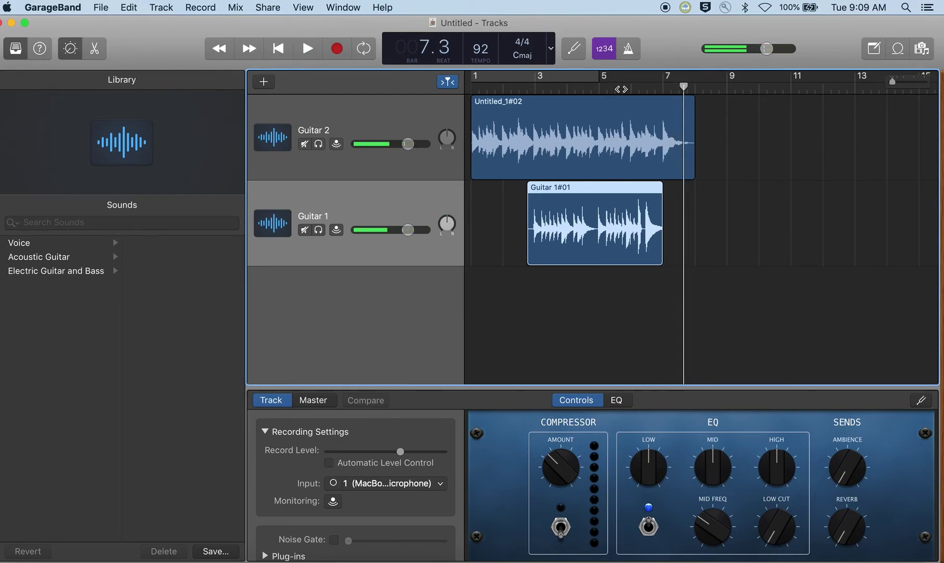
Step: Show track automation and draw a volume fade to silence on Guitar 1, from just before bar 7 to just after it
mouse_move(660, 240)
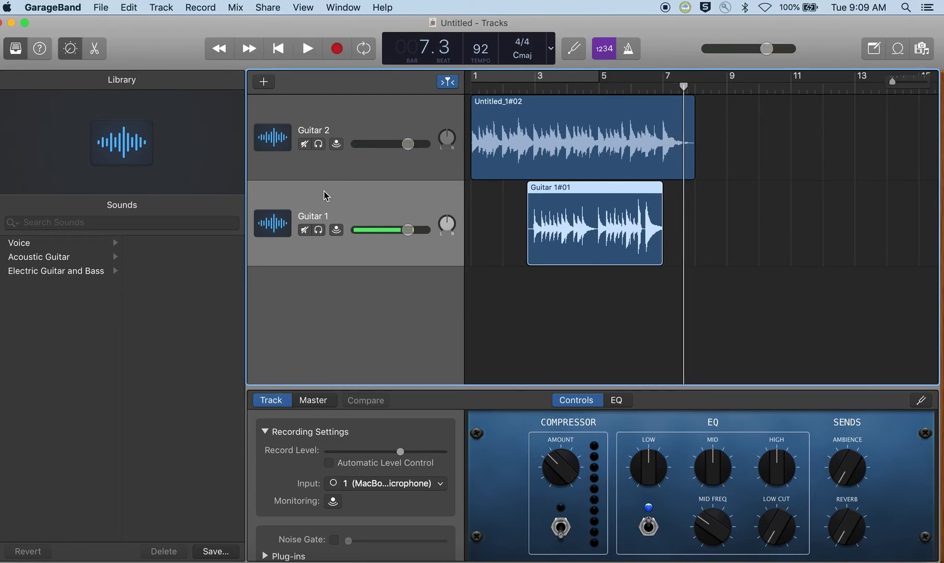
click(235, 8)
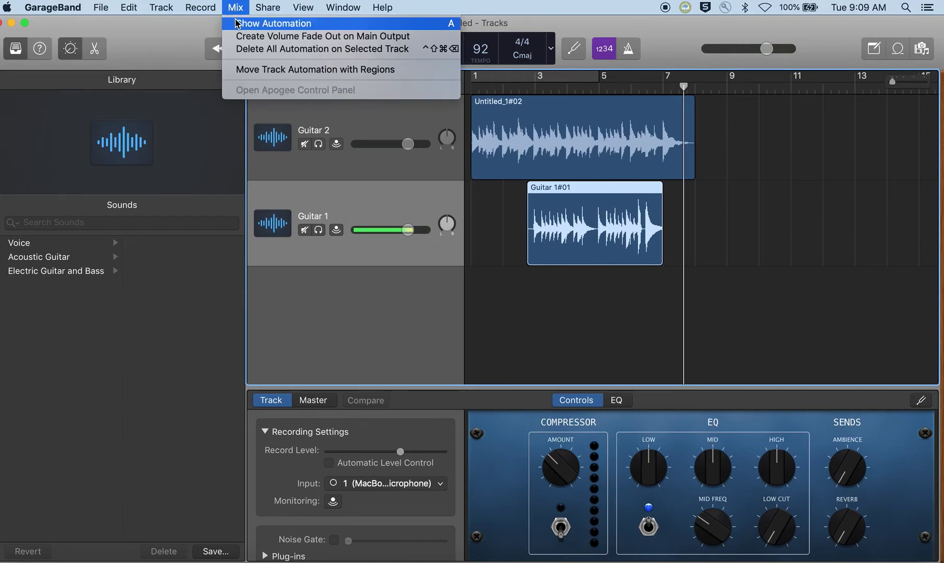
click(237, 24)
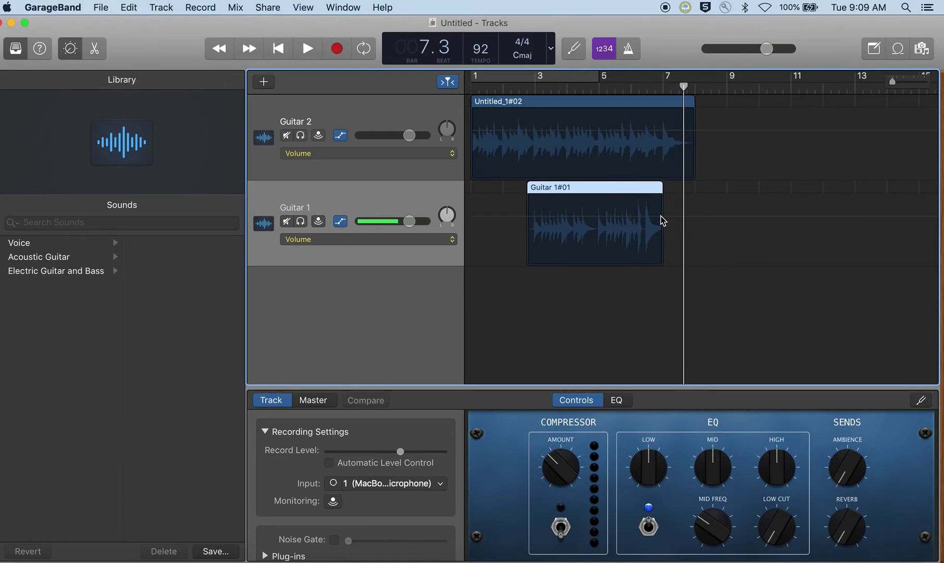
scroll(661, 218, up, 6)
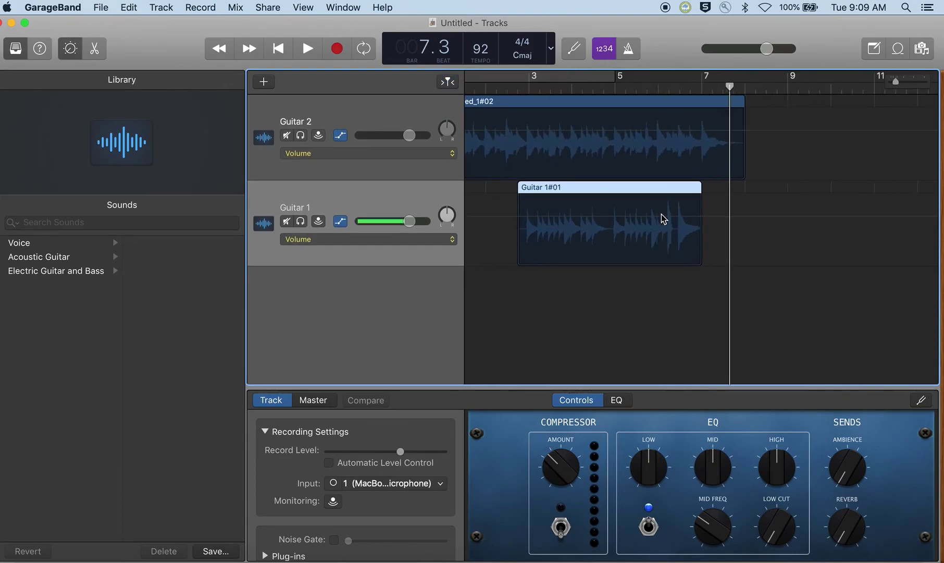
scroll(663, 219, right, 10)
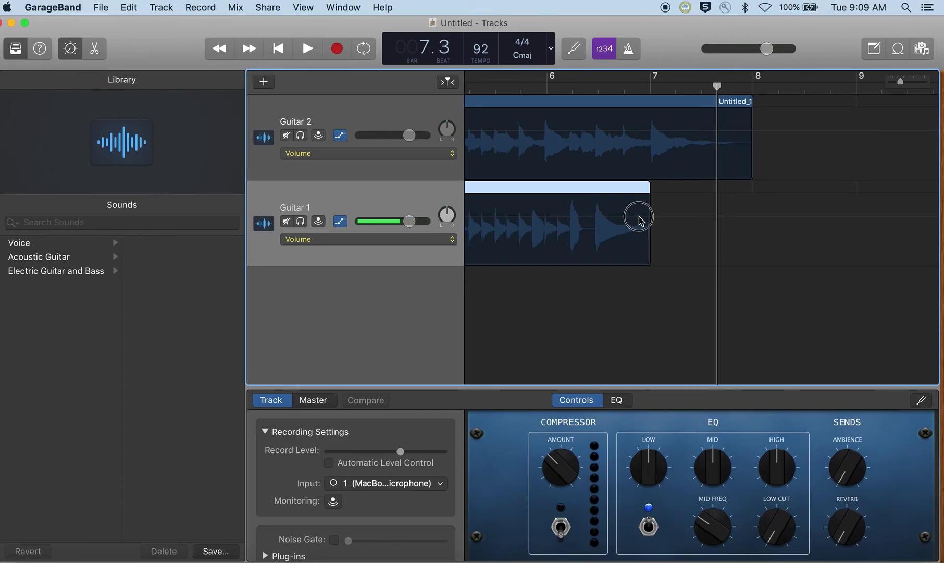
key(a)
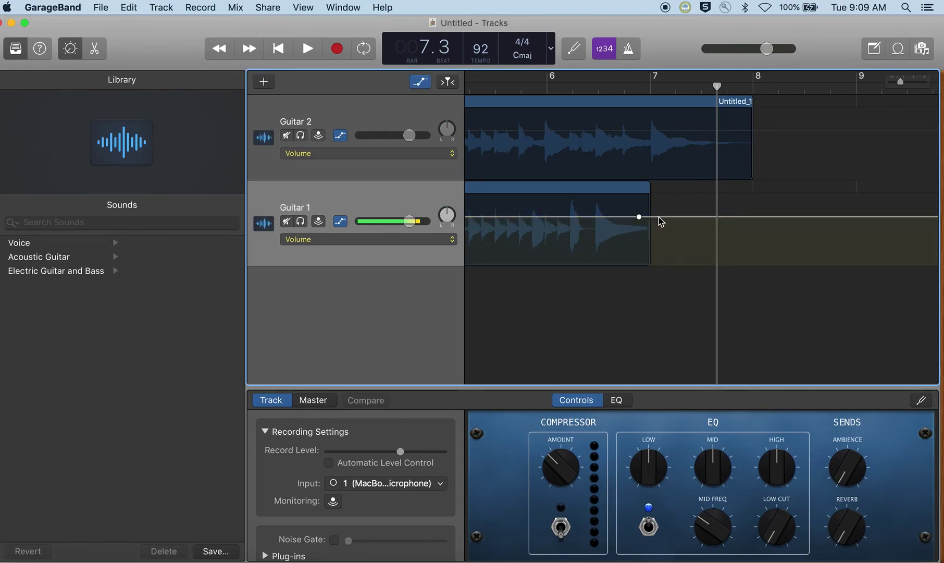
click(656, 217)
drag(656, 217, 655, 266)
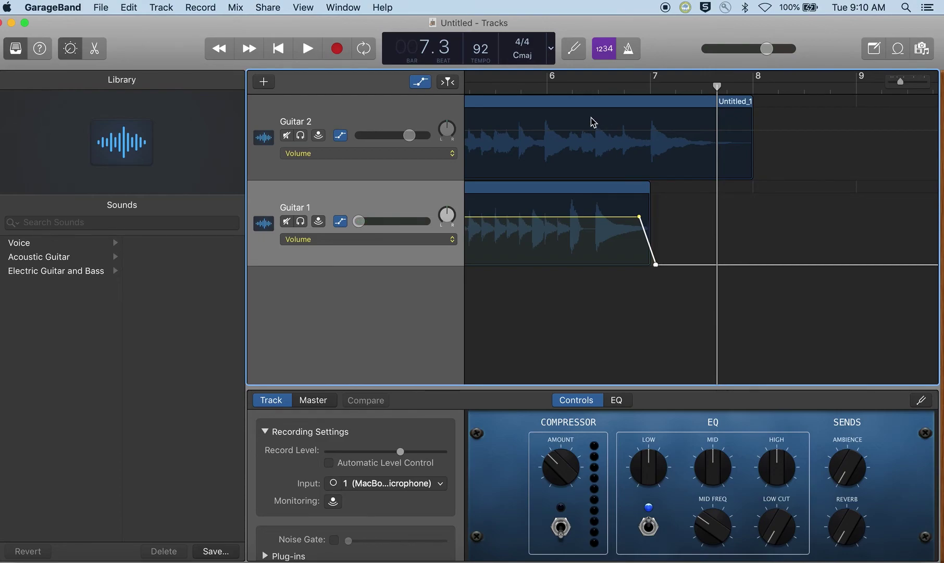
Step: Hide the automation and play both tracks from bar 1 to about bar 8
scroll(569, 127, down, 5)
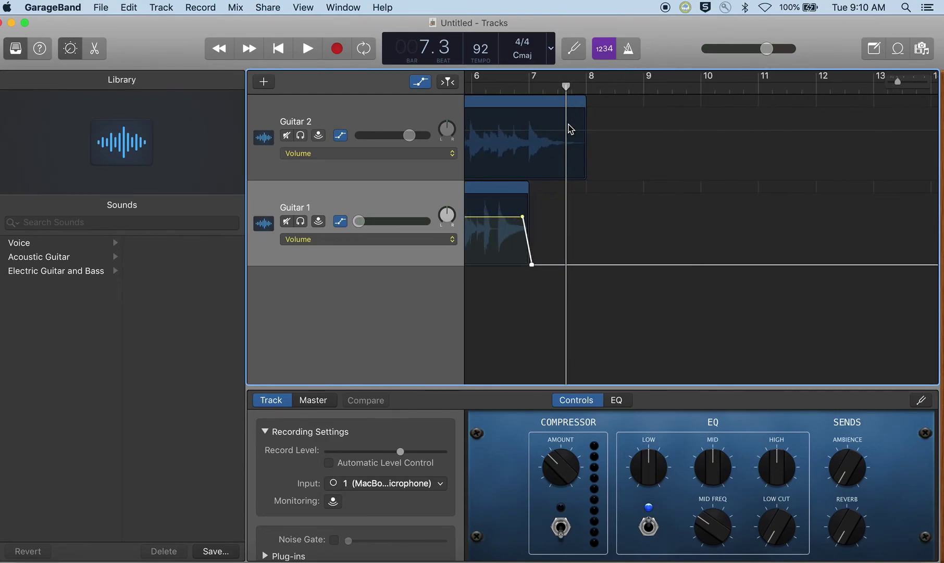
scroll(571, 129, up, 2)
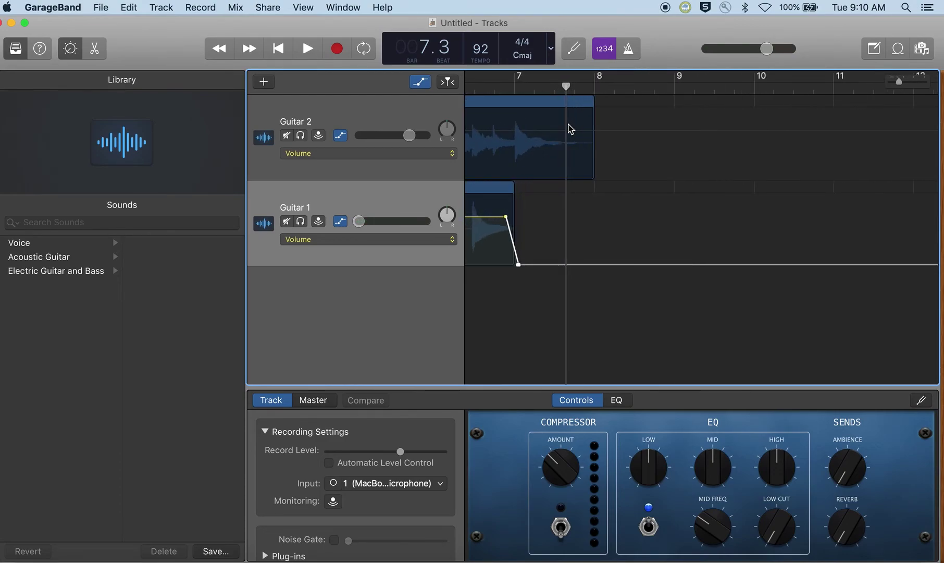
click(279, 46)
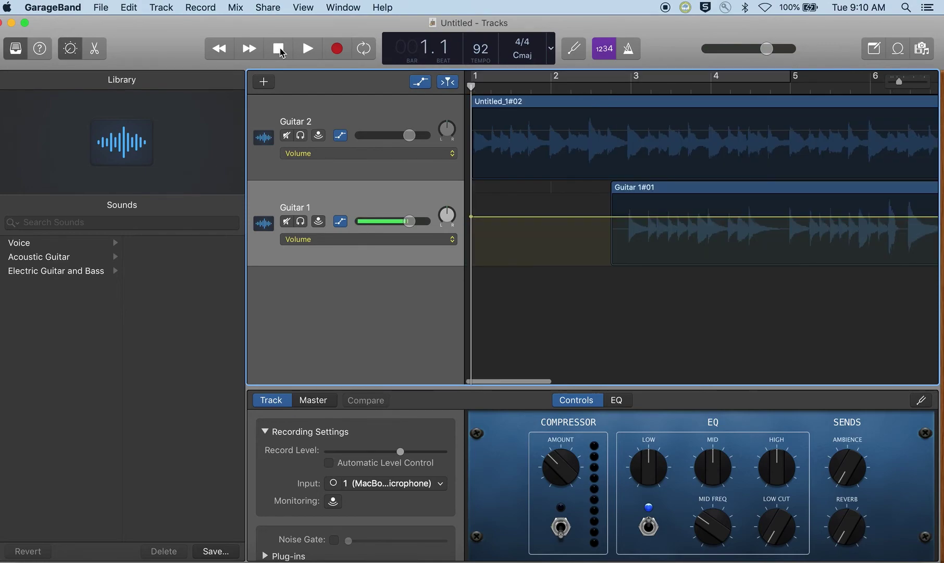
click(235, 7)
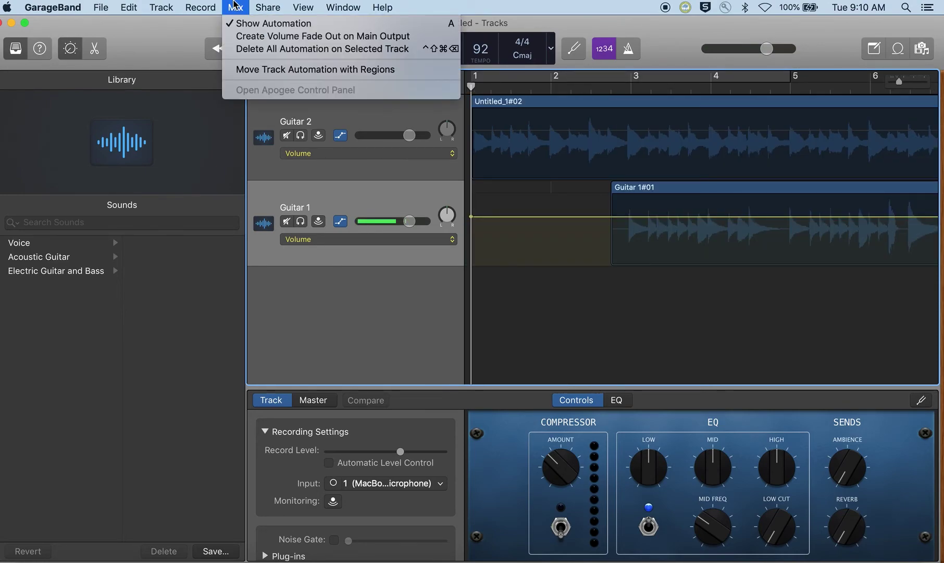
click(250, 24)
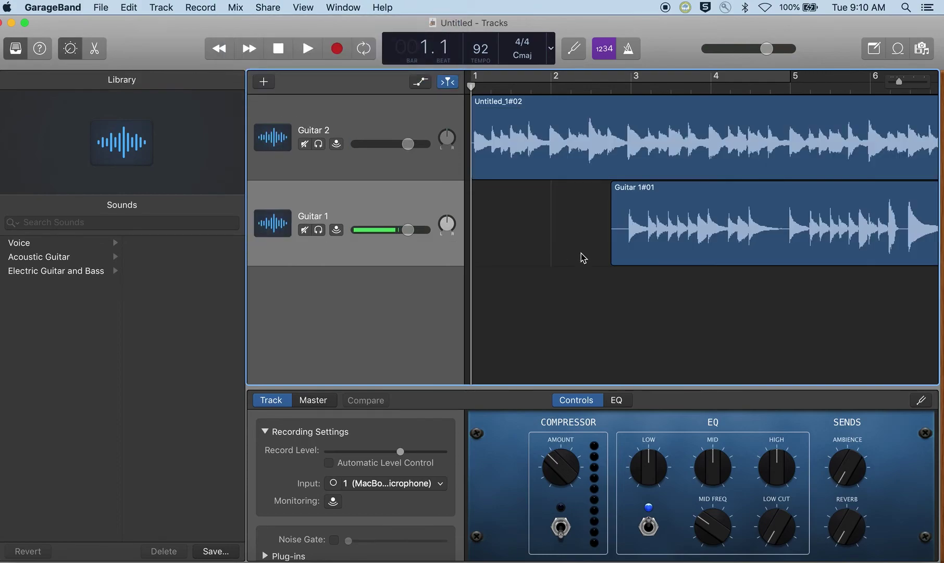
key(space)
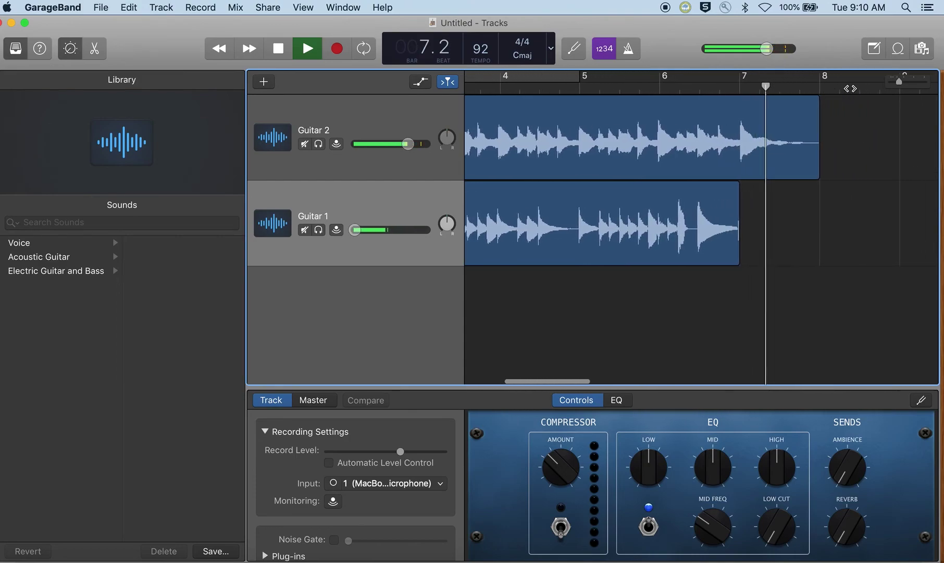
key(space)
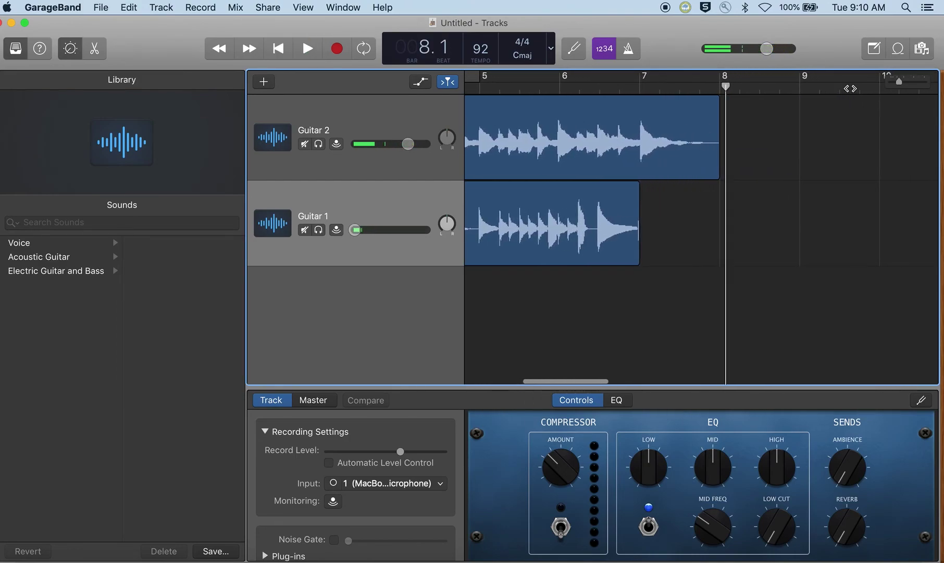
Step: Pan Guitar 2 partly to the right and Guitar 1 partly to the left
scroll(761, 225, left, 10)
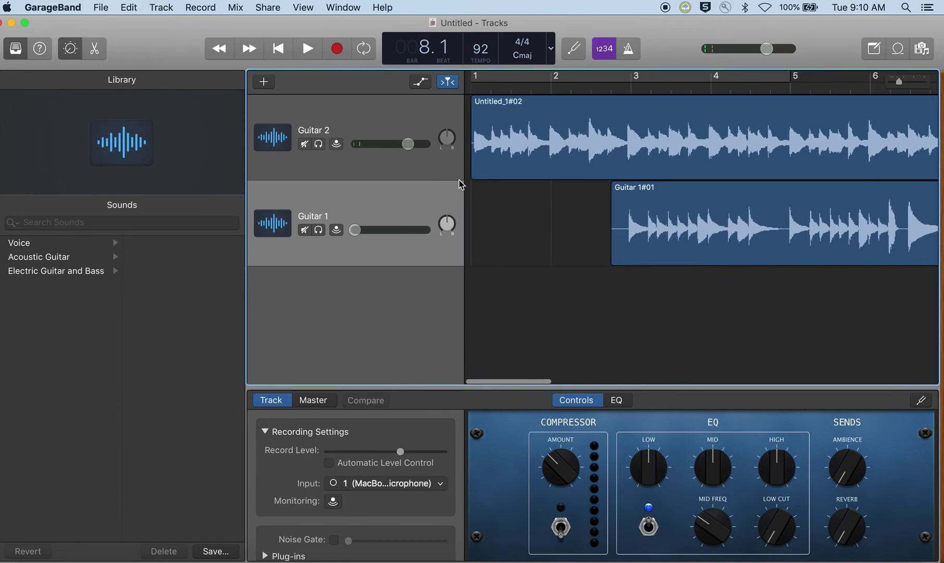
drag(447, 137, 443, 120)
drag(446, 234, 444, 247)
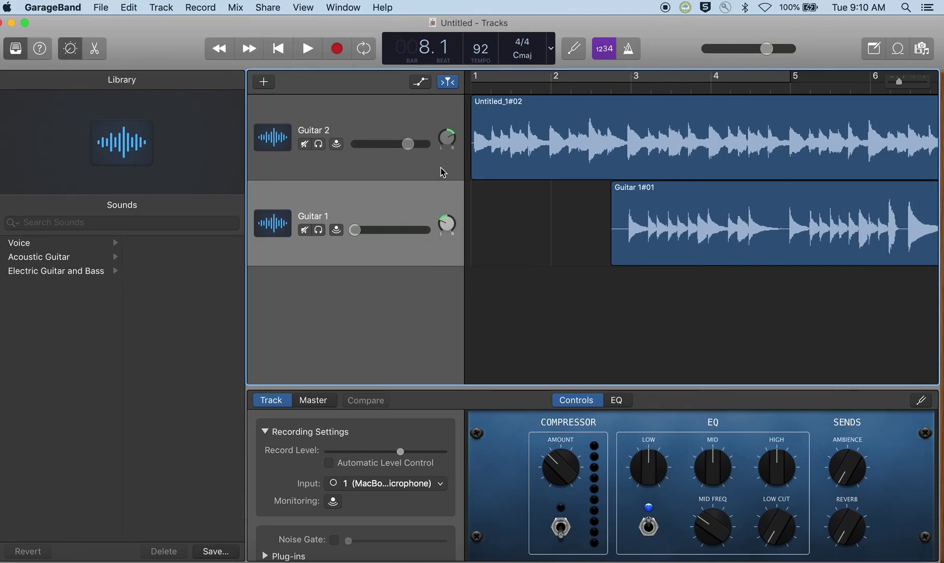
drag(451, 137, 445, 161)
drag(450, 143, 442, 121)
Step: Move the Guitar 1 track above Guitar 2 and play both tracks from bar 1 to the end of bar 7
click(282, 49)
key(space)
drag(360, 195, 354, 122)
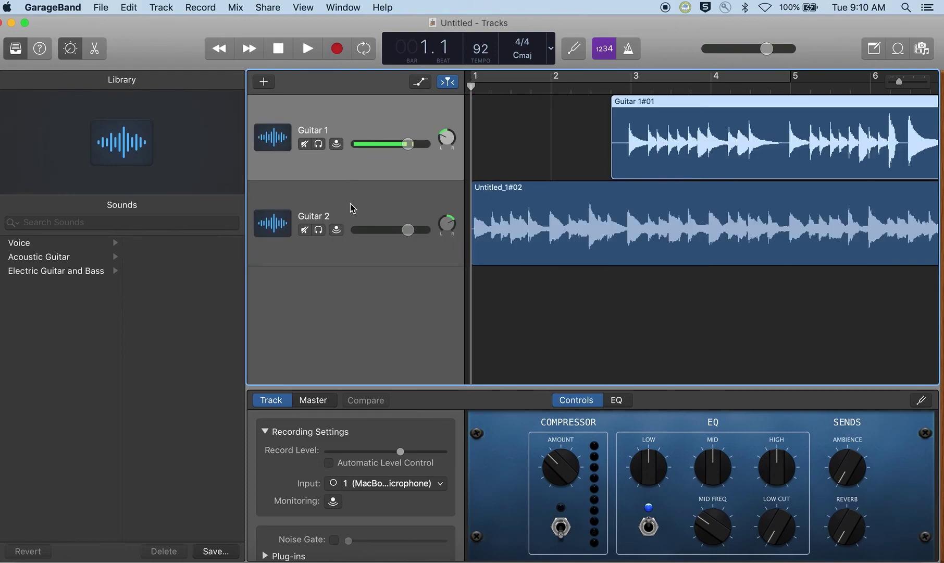
click(308, 49)
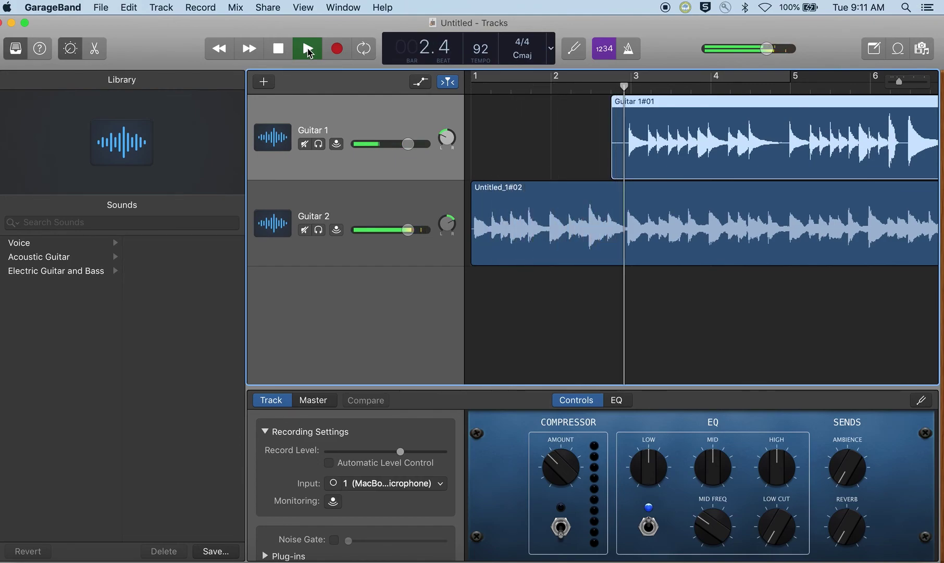
click(278, 49)
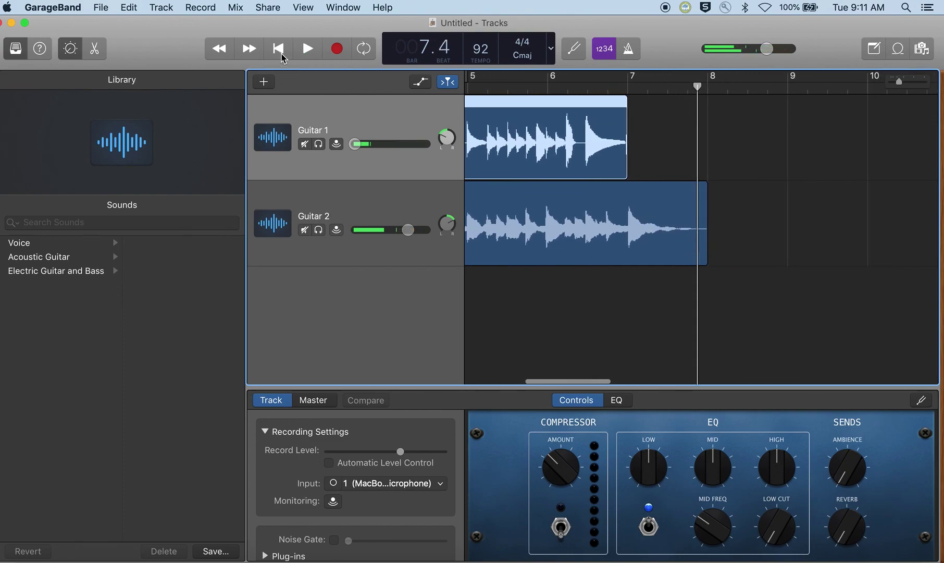
Step: Set up a song export to disk as MP3 with Highest Quality (256 kBit/s)
click(239, 7)
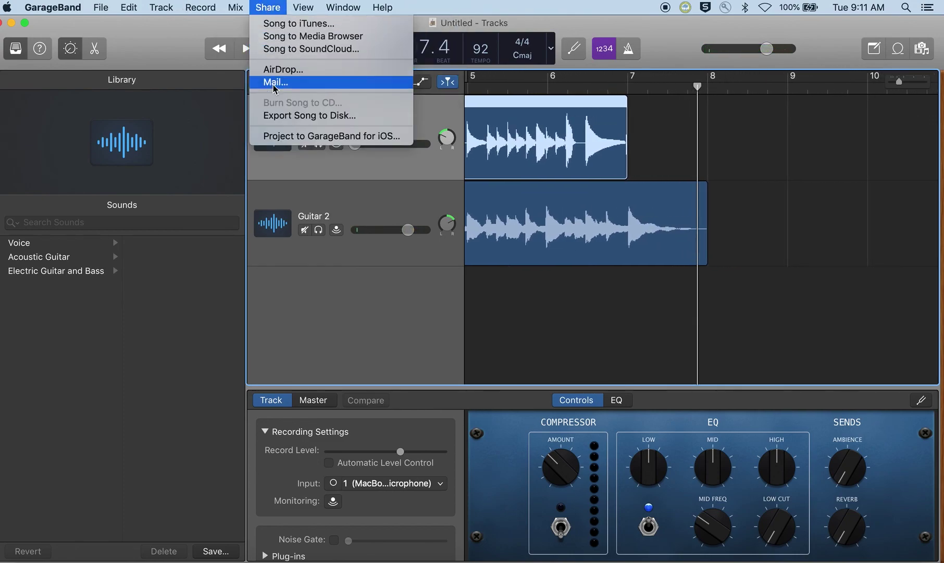
click(277, 119)
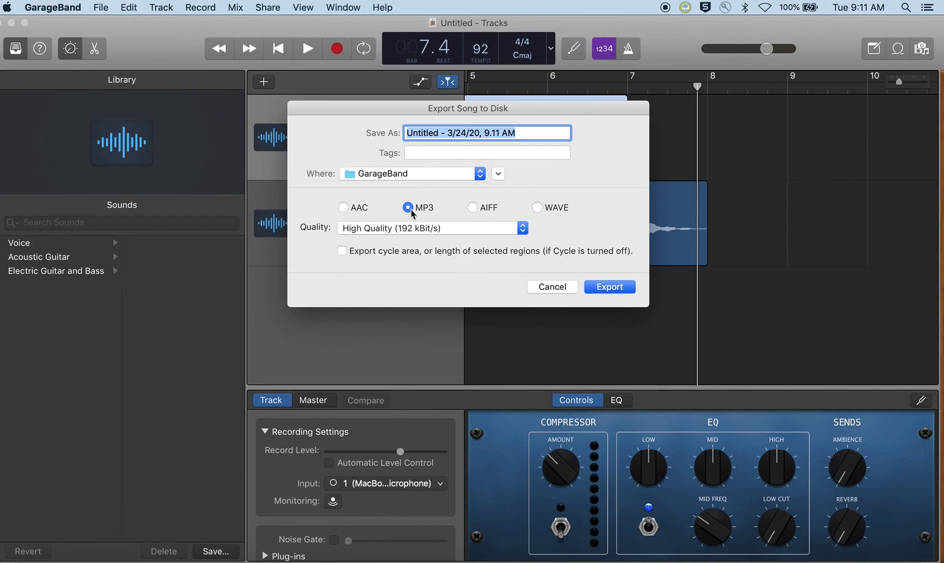
click(420, 230)
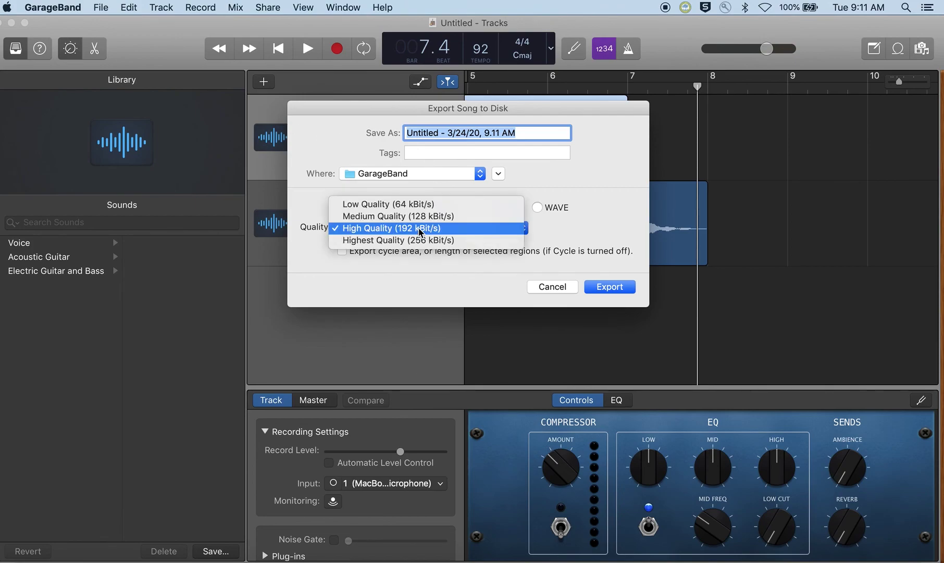
click(420, 240)
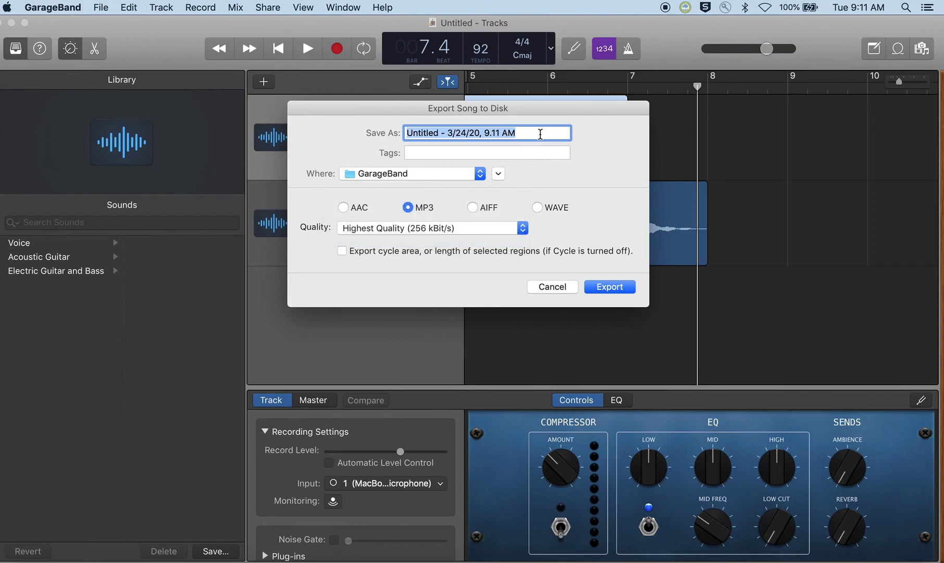
Step: Name the export Dance, keep GarageBand as the destination folder and export the song
text(Dance)
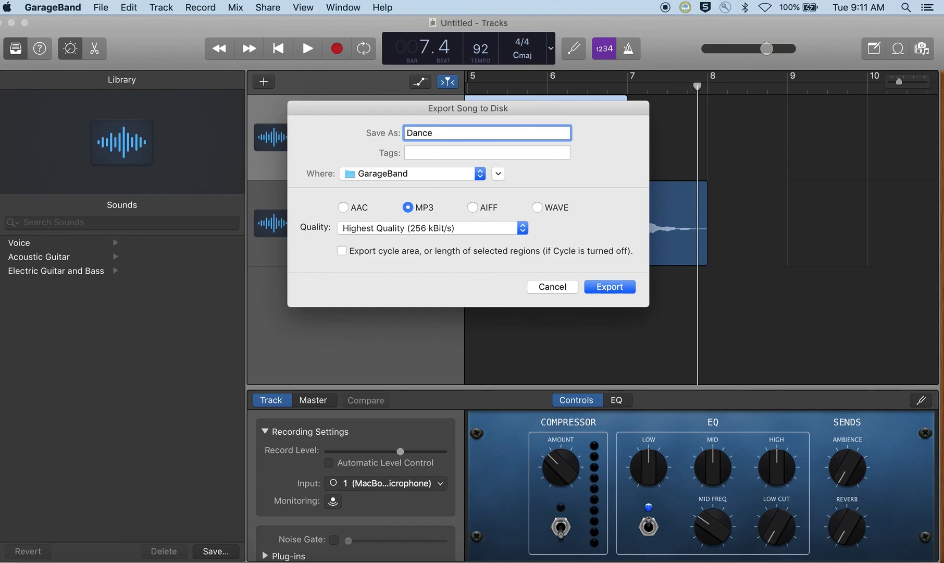
click(479, 174)
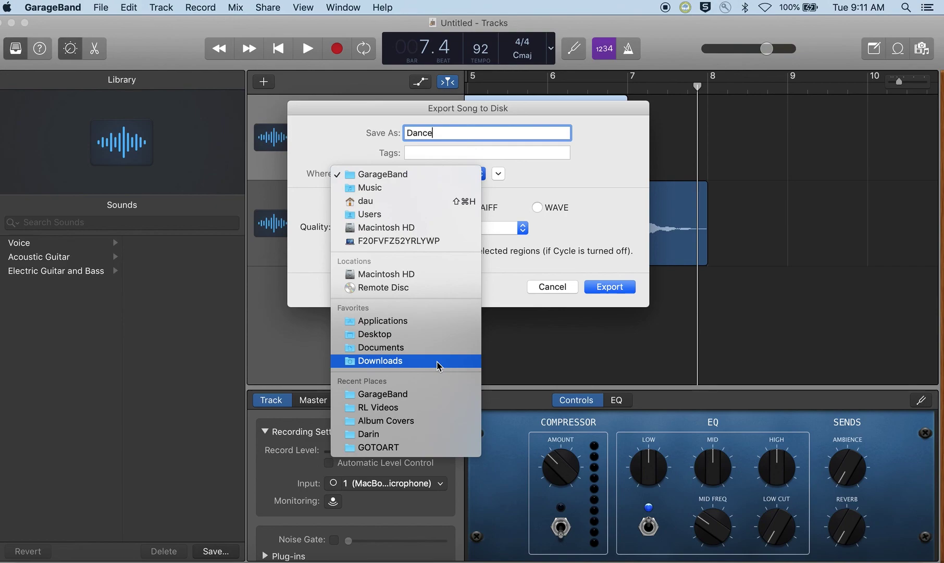
key(Escape)
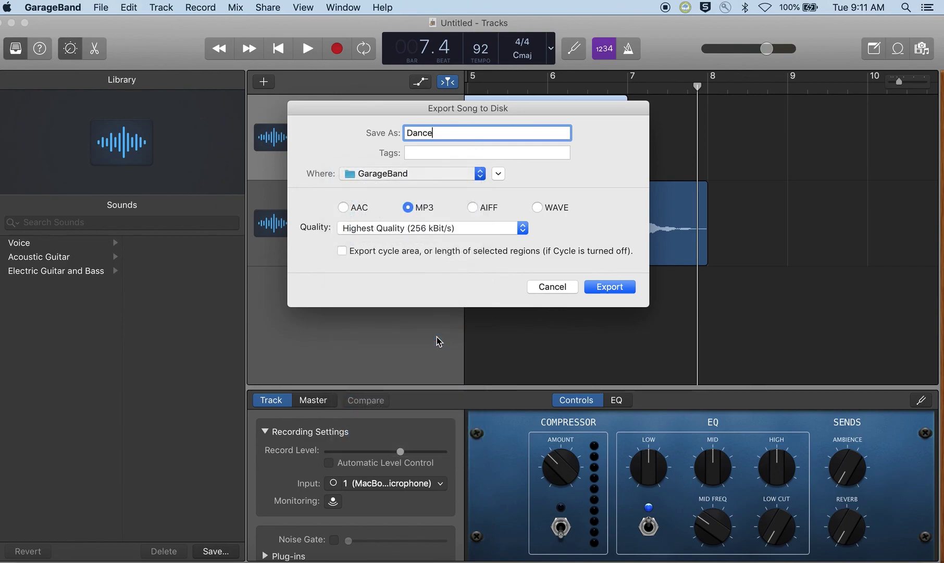
click(617, 288)
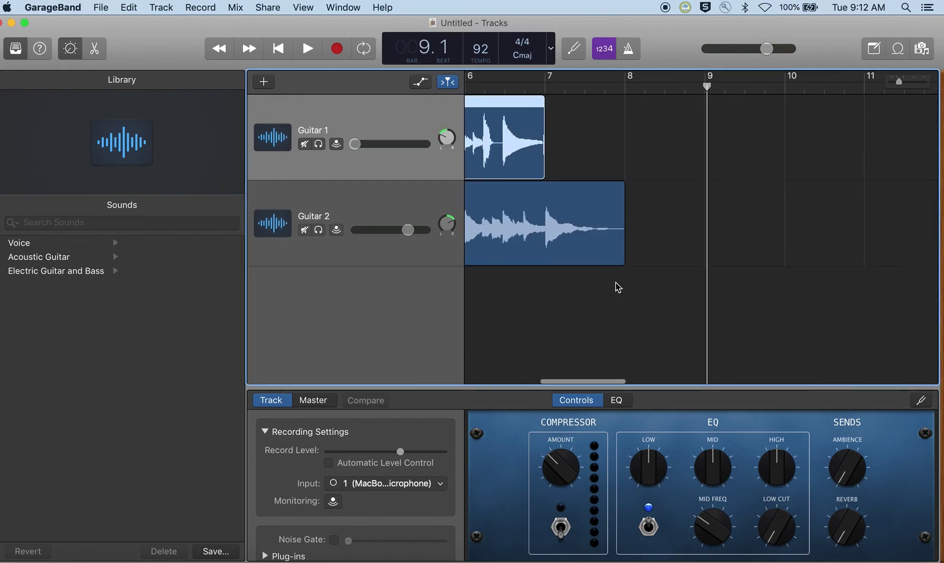